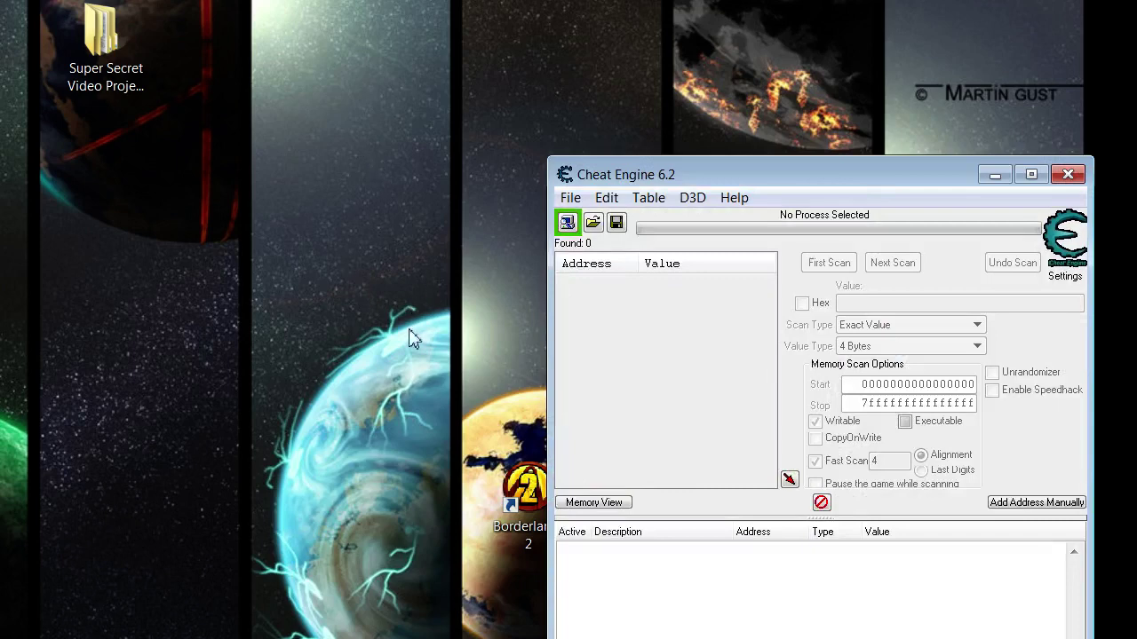
- Attach Cheat Engine to the Borderlands2.exe process and minimize its window
click(566, 223)
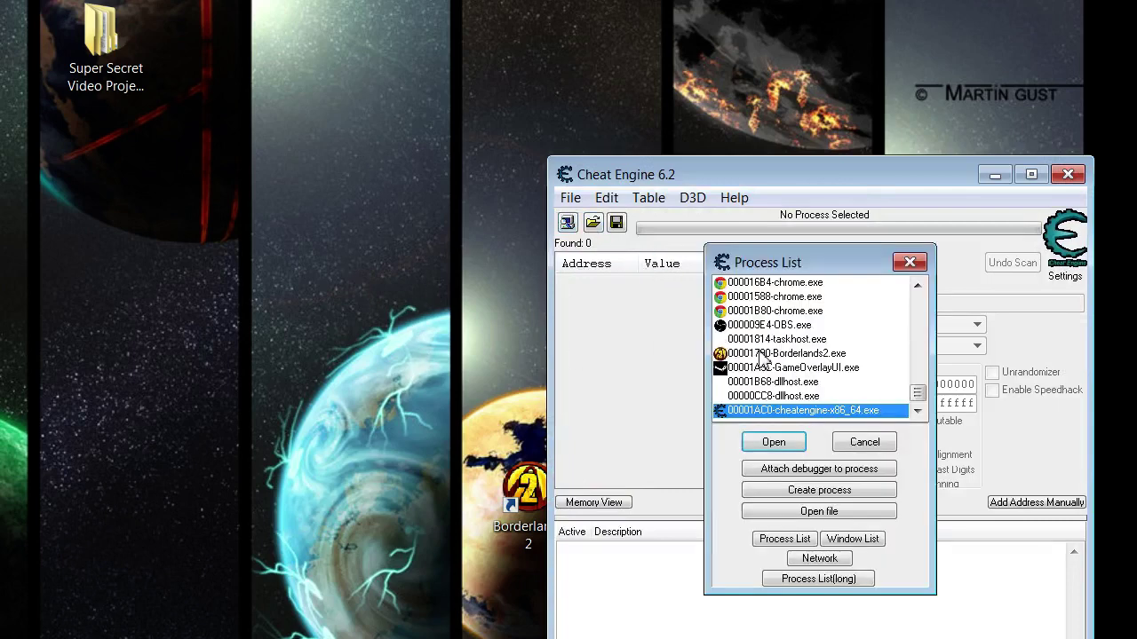
double_click(762, 354)
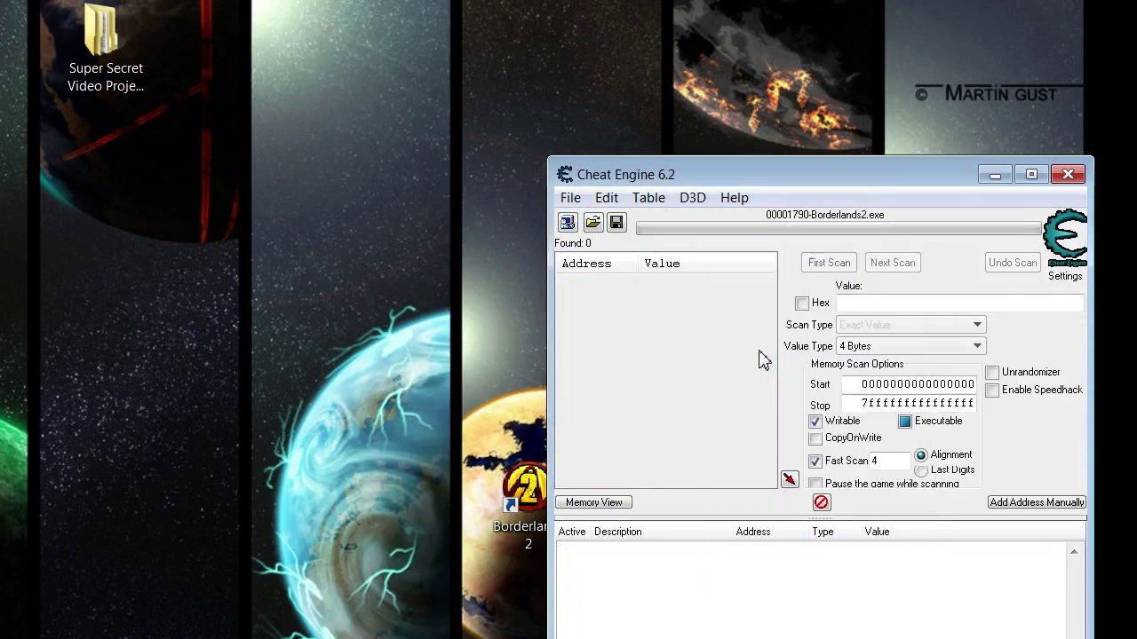
click(567, 224)
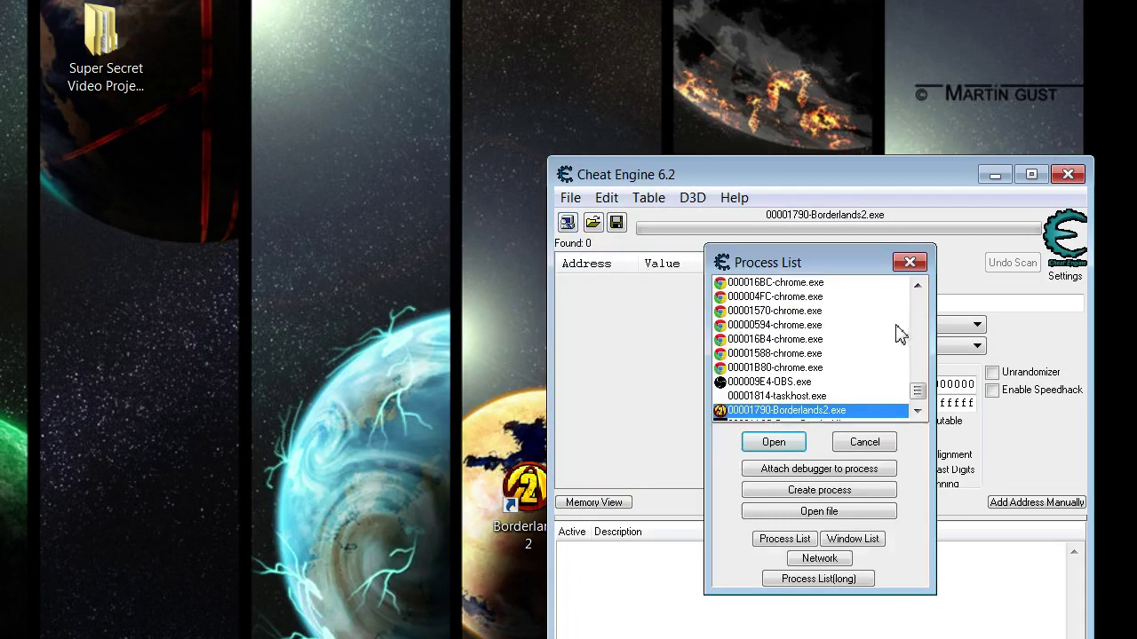
click(909, 262)
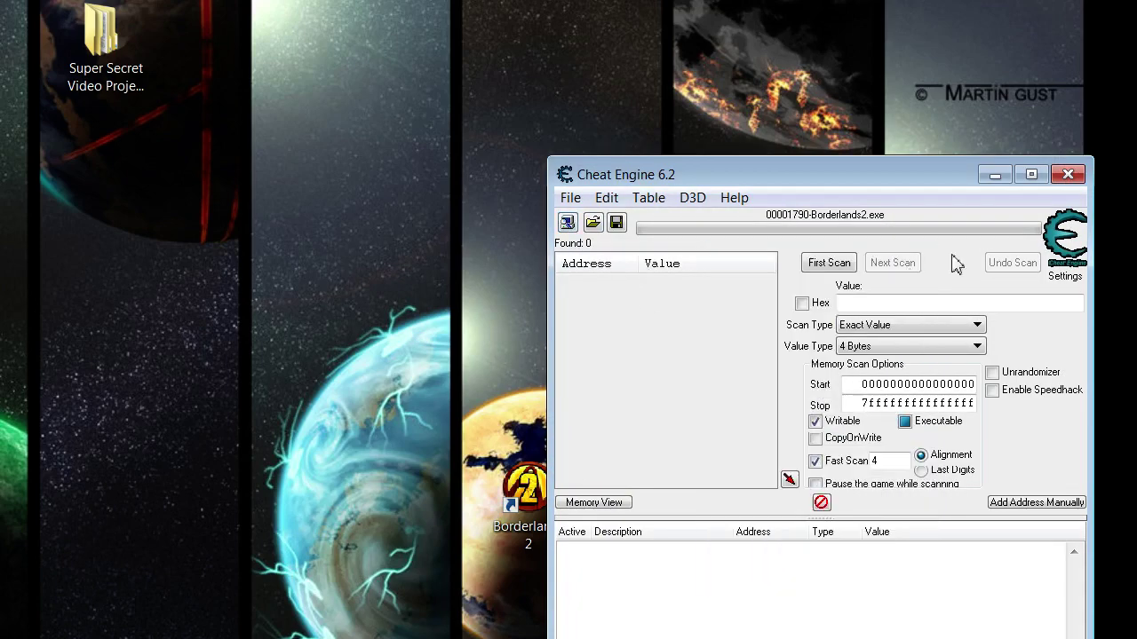
click(995, 175)
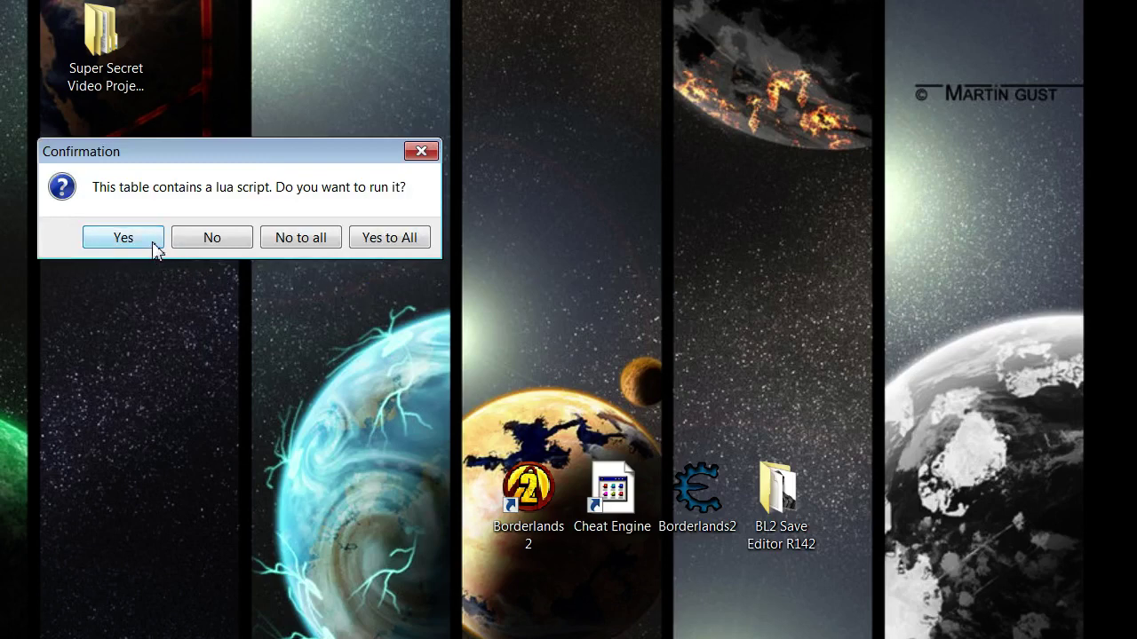
- Allow the Borderlands 2 cheat table's Lua script to run and activate the table's [Enable] entry
click(123, 238)
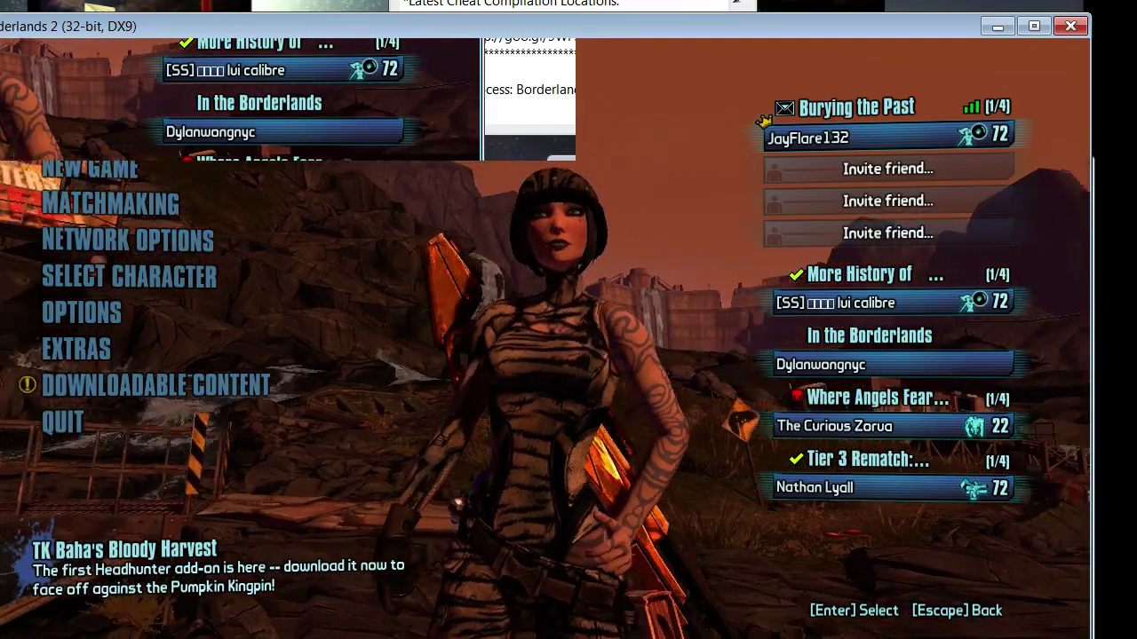
key(alt+Tab)
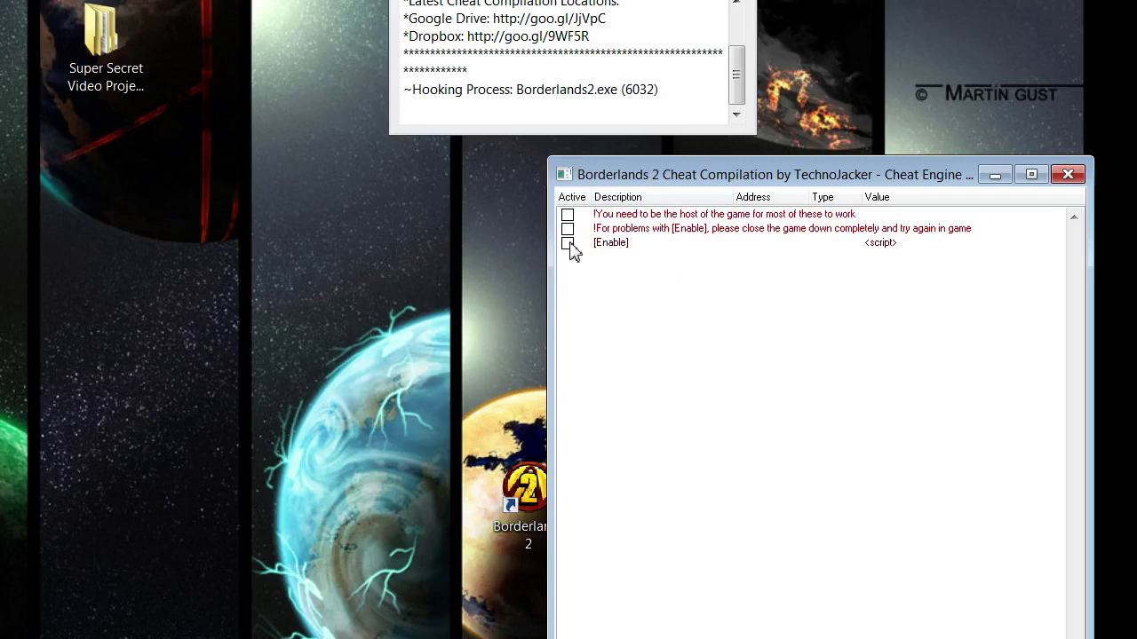
click(568, 242)
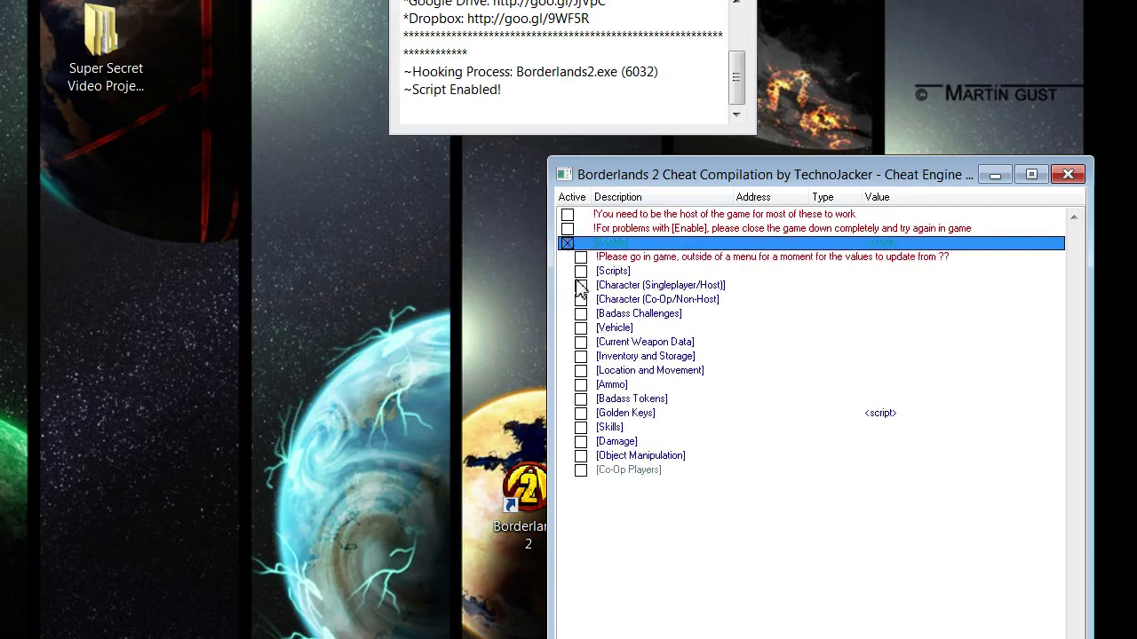
- Expand the [Scripts] group in the cheat table, activate Gun Deletion Check Bypass, and minimize the table window
click(580, 271)
scroll(653, 426, down, 5)
scroll(665, 453, up, 5)
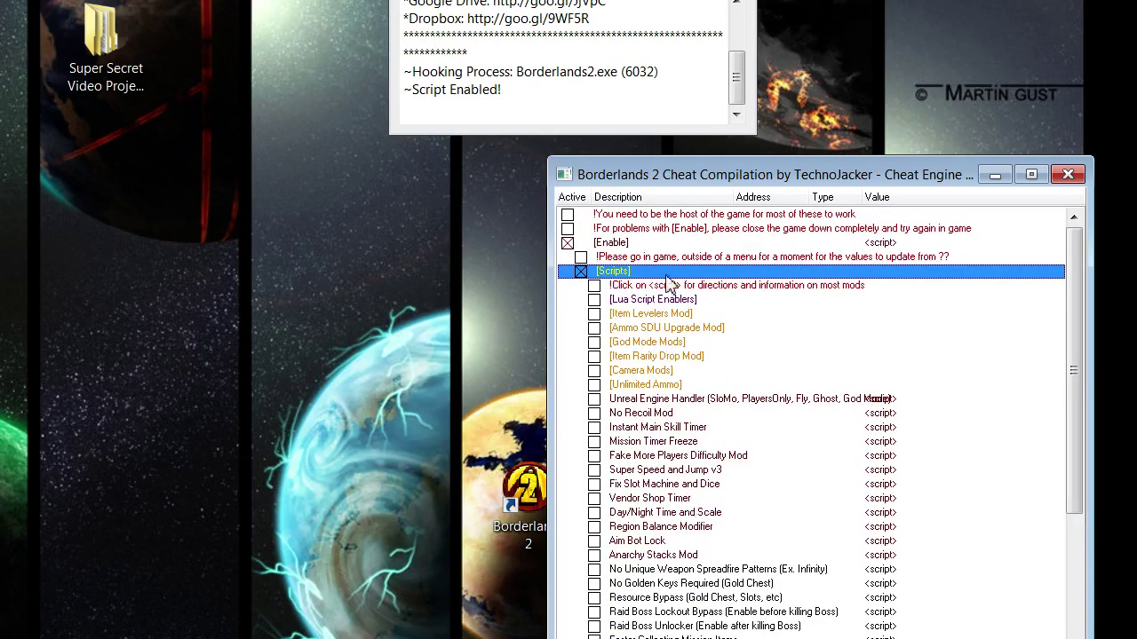
scroll(668, 497, down, 5)
scroll(682, 595, up, 5)
scroll(677, 462, down, 4)
scroll(680, 599, down, 1)
scroll(666, 502, up, 5)
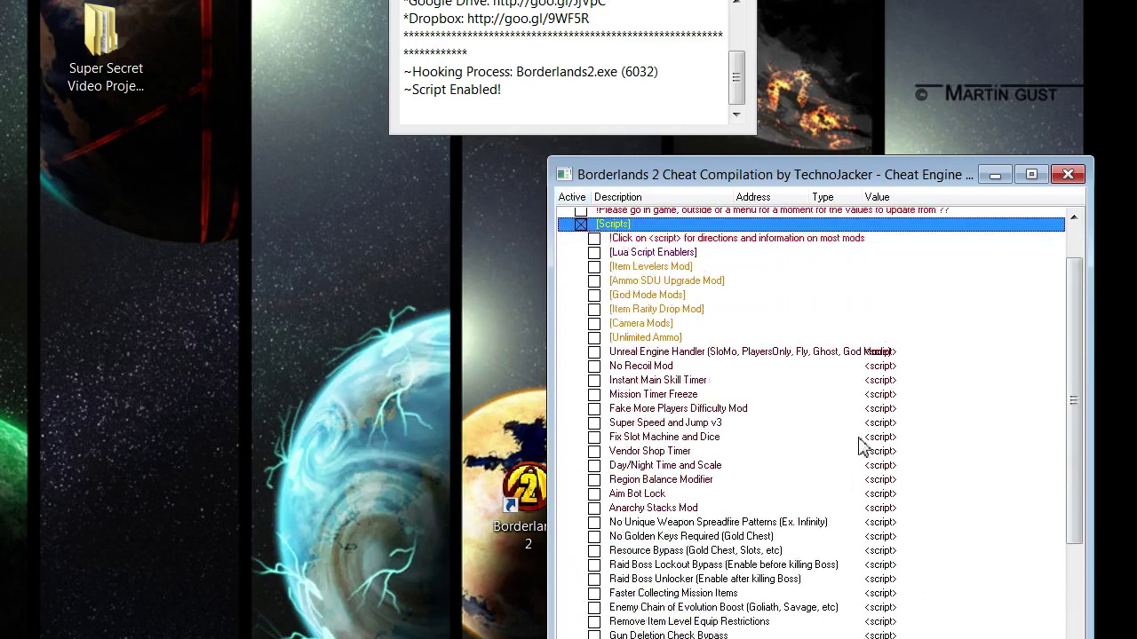
scroll(730, 337, down, 2)
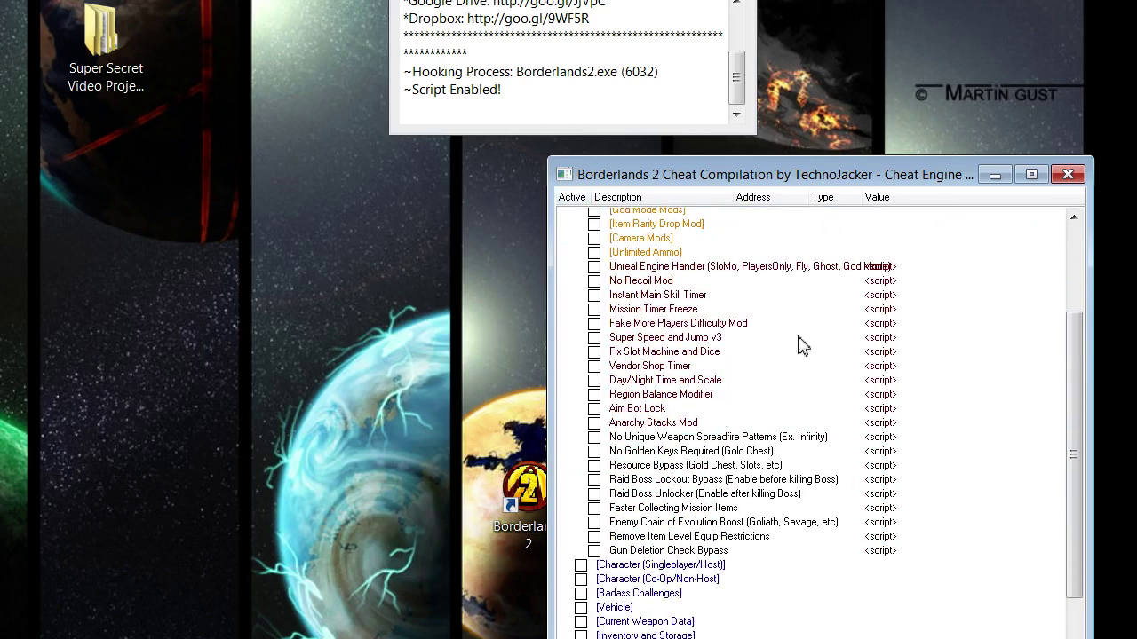
click(594, 551)
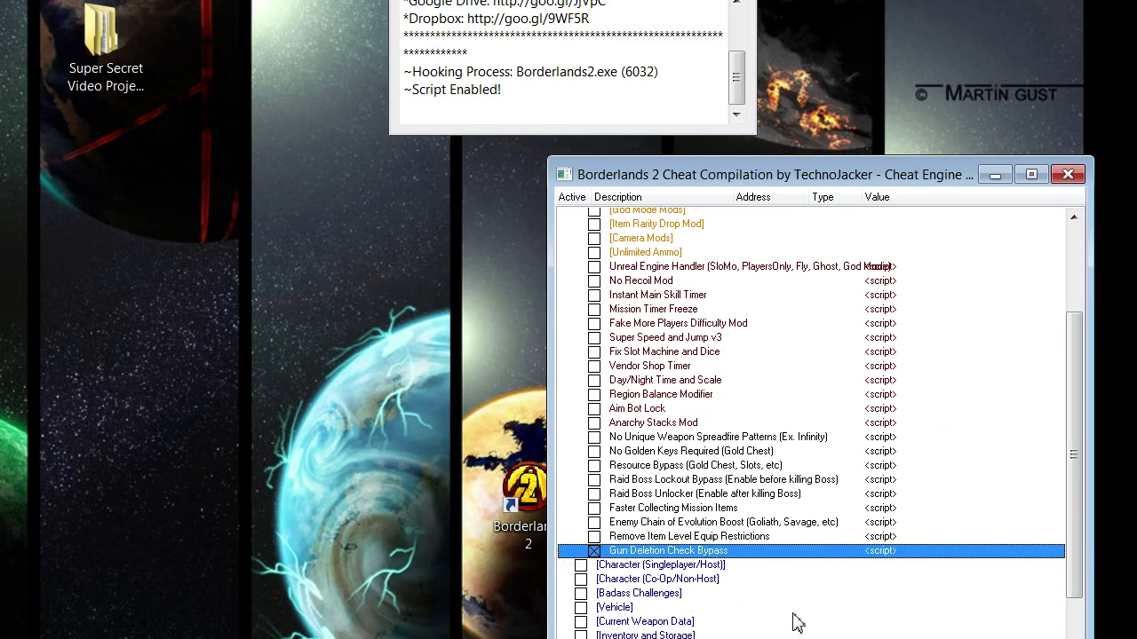
scroll(850, 488, up, 2)
scroll(849, 487, down, 3)
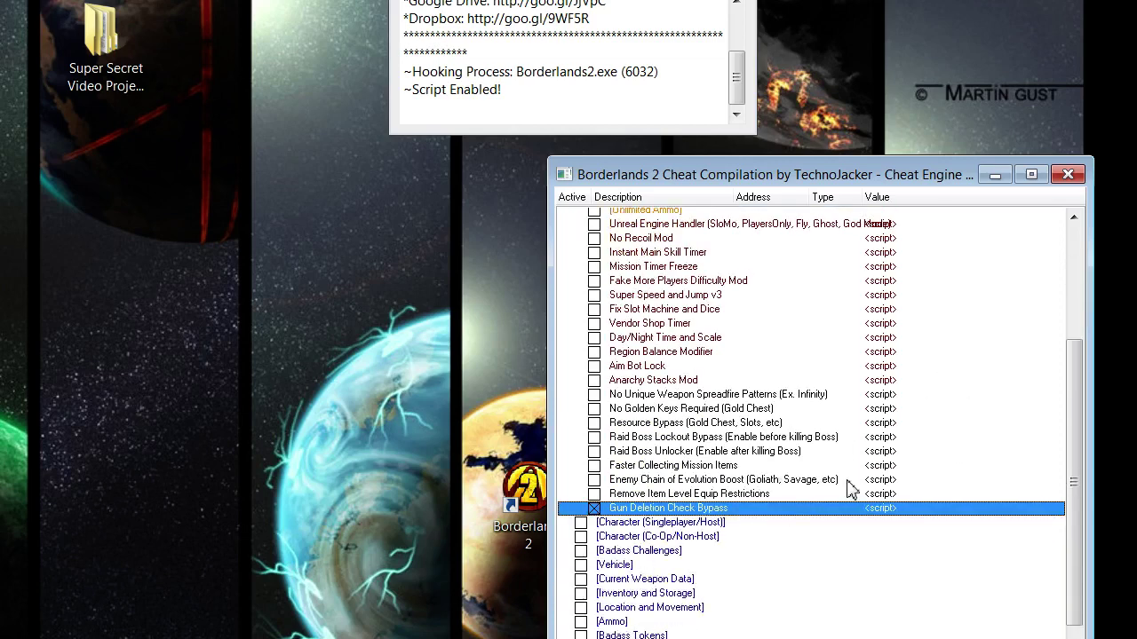
scroll(850, 488, up, 3)
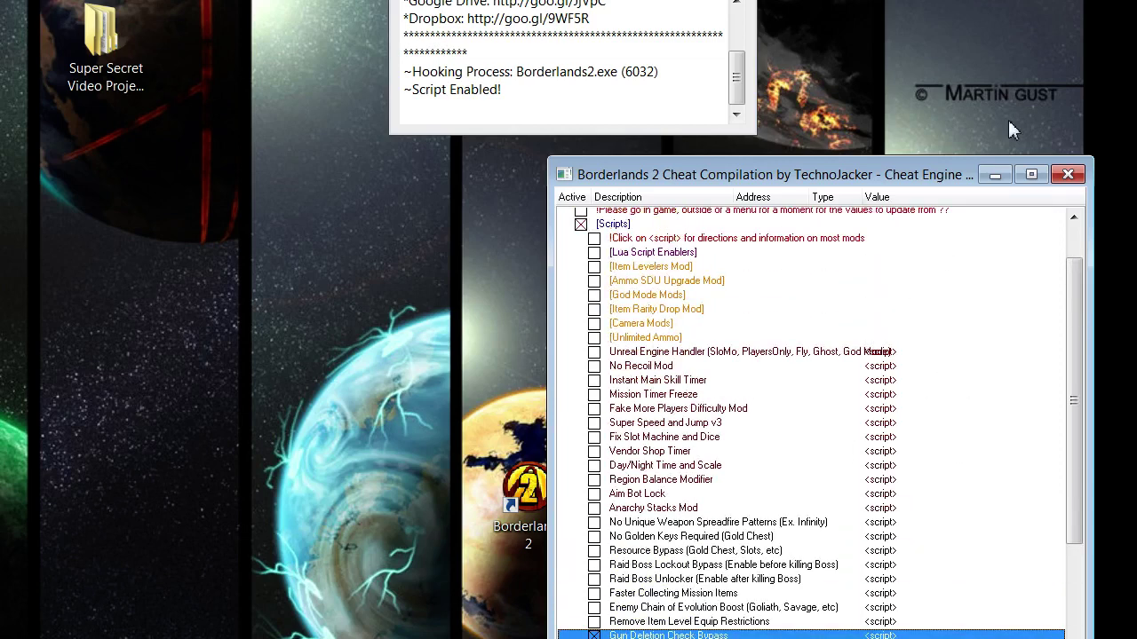
click(993, 175)
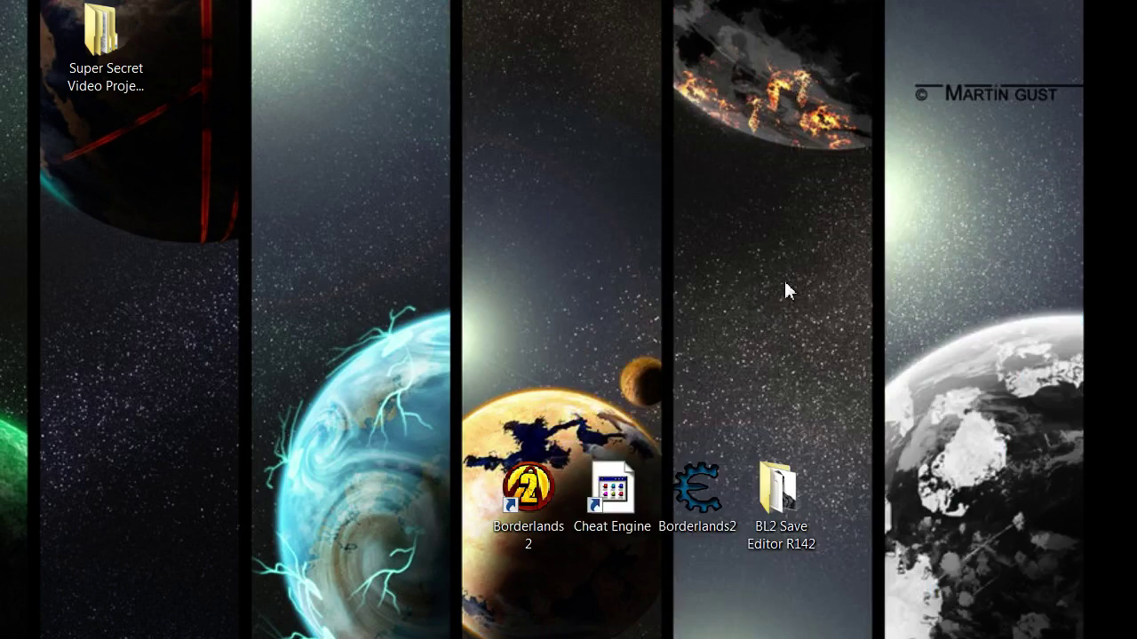
- Run Gibbed.Borderlands2.SaveEdit from the BL2 Save Editor R142 desktop folder, accepting the security warning
double_click(773, 503)
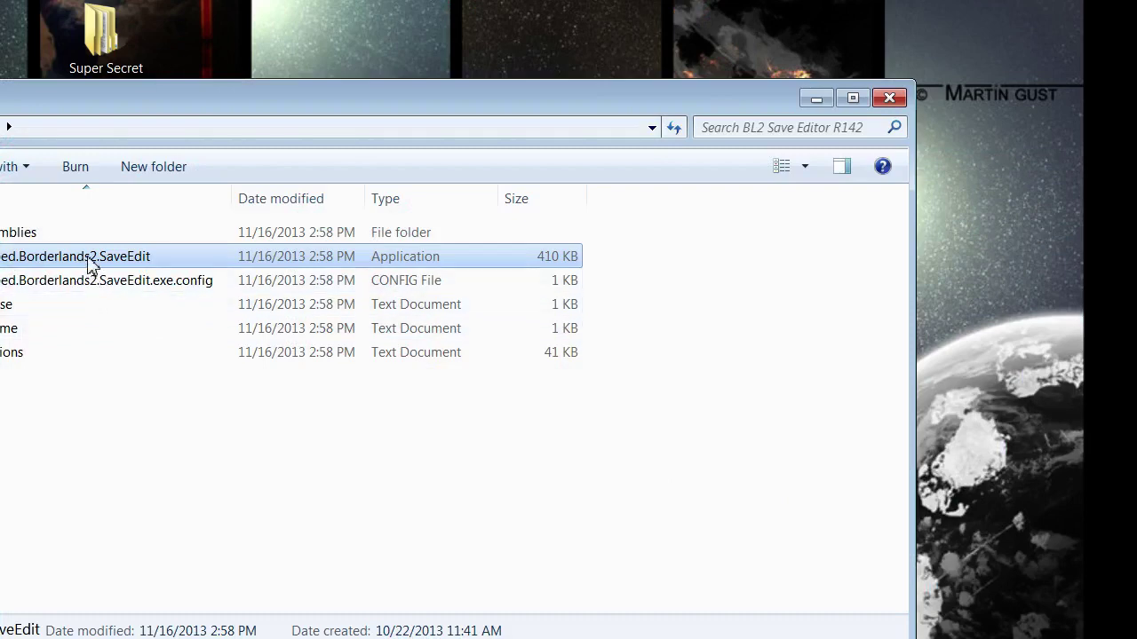
drag(140, 92, 331, 90)
click(205, 274)
double_click(208, 256)
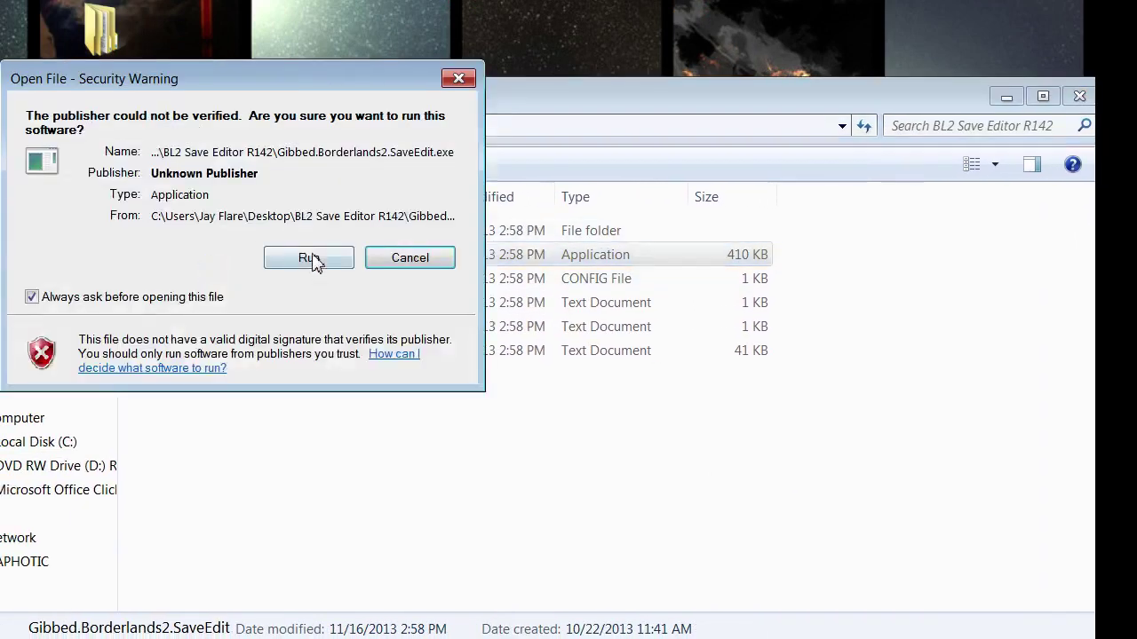
click(312, 257)
click(996, 101)
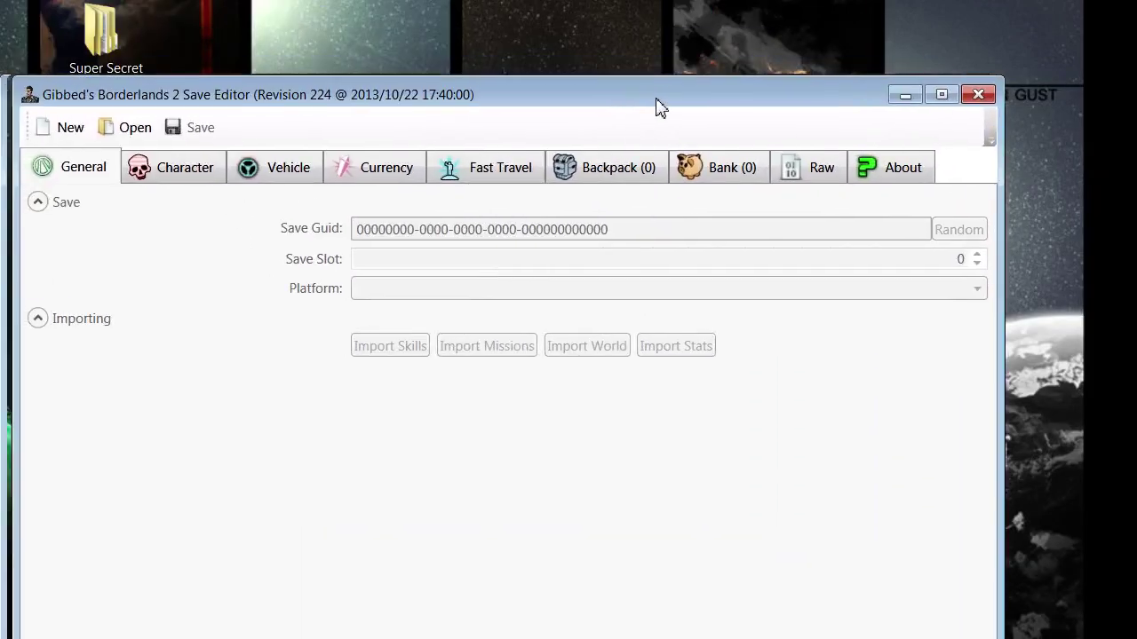
- Open Save1000.sav from the account's subfolder of savedata in the save editor
drag(660, 107, 681, 71)
click(155, 90)
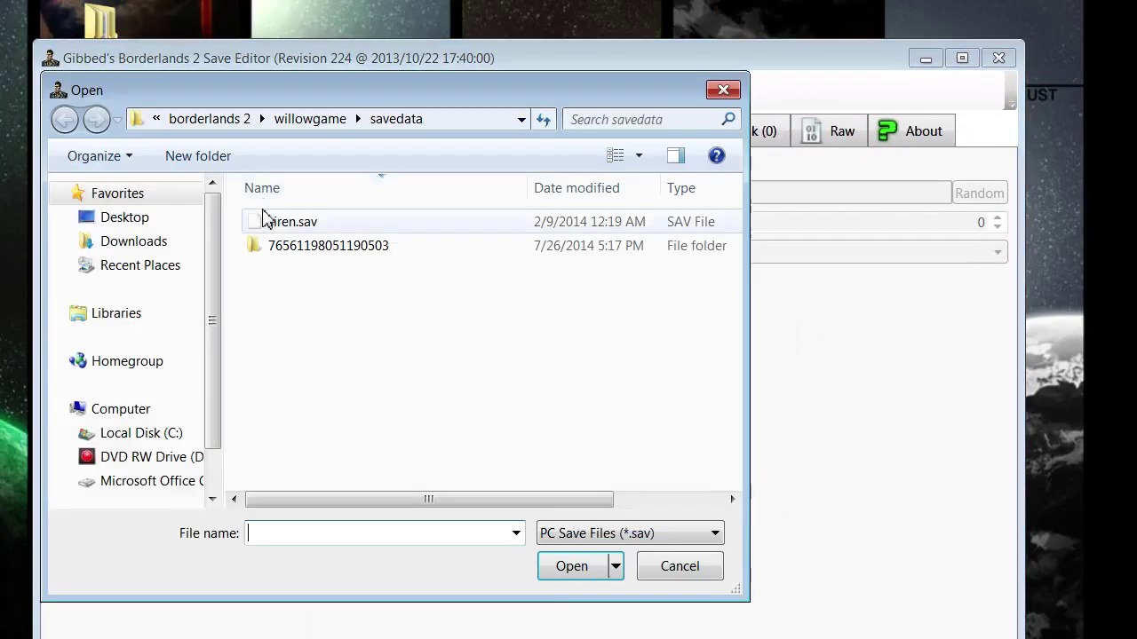
double_click(274, 245)
scroll(355, 390, down, 10)
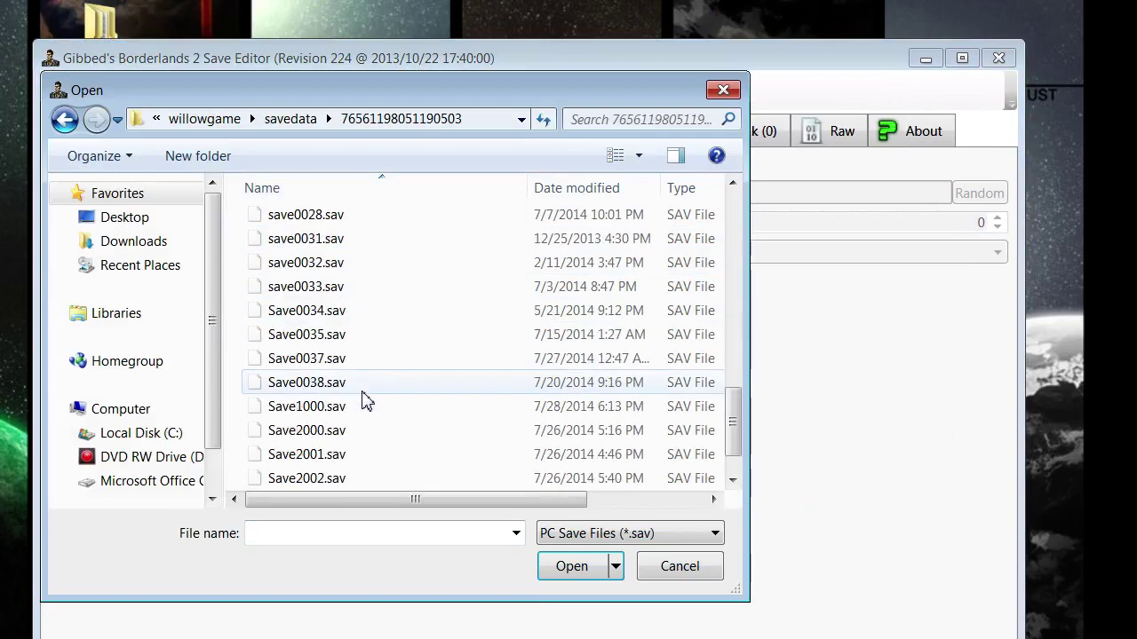
scroll(364, 401, down, 2)
double_click(335, 363)
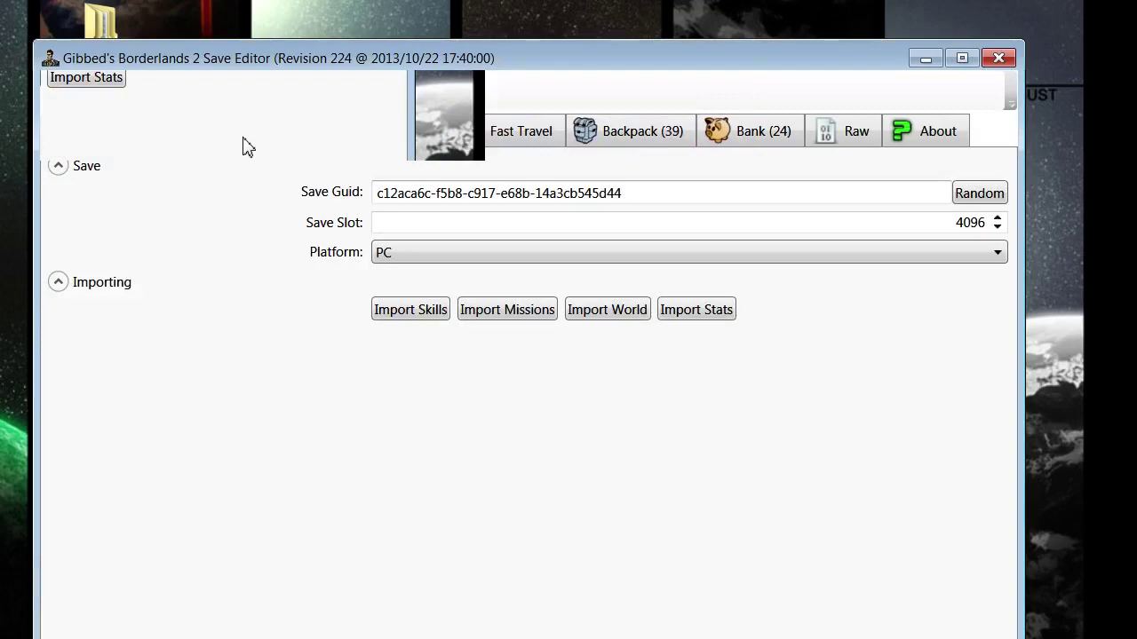
- Look through the save's character, vehicle and currency data
click(238, 137)
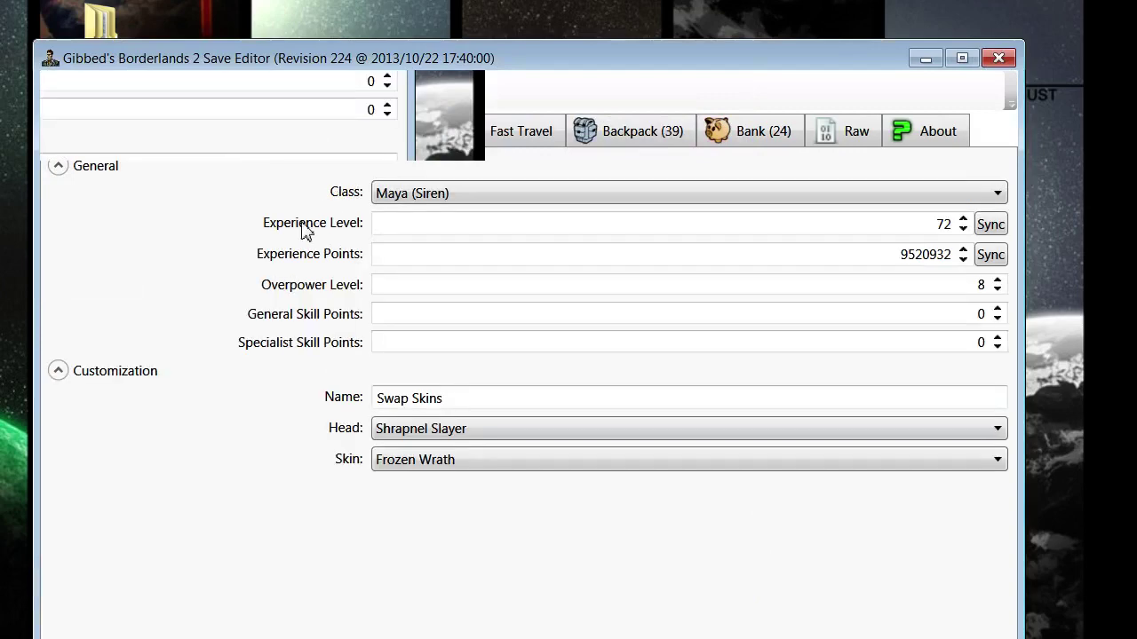
click(298, 141)
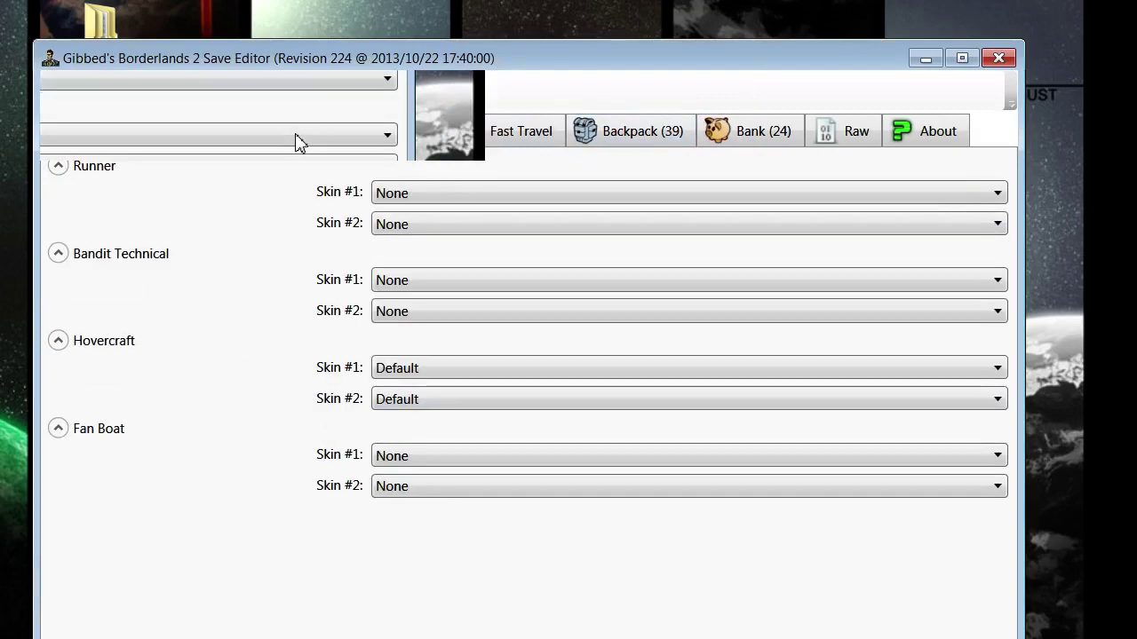
click(425, 119)
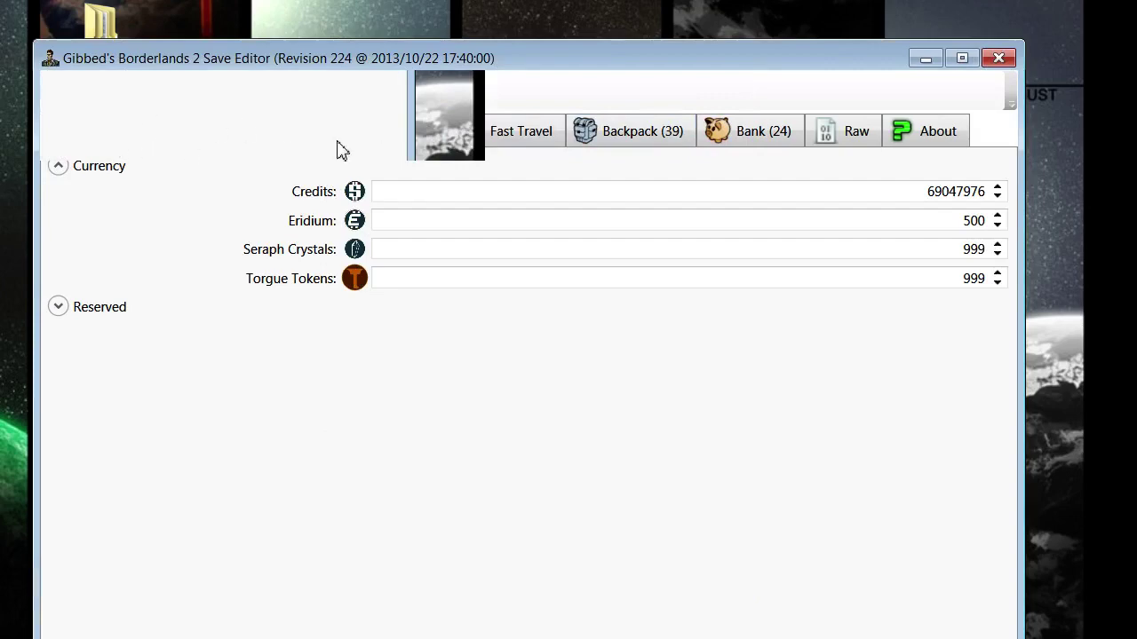
- Examine the part lists of the Reactive Splatgun and the Stopping Plasma Caster in the backpack
click(647, 135)
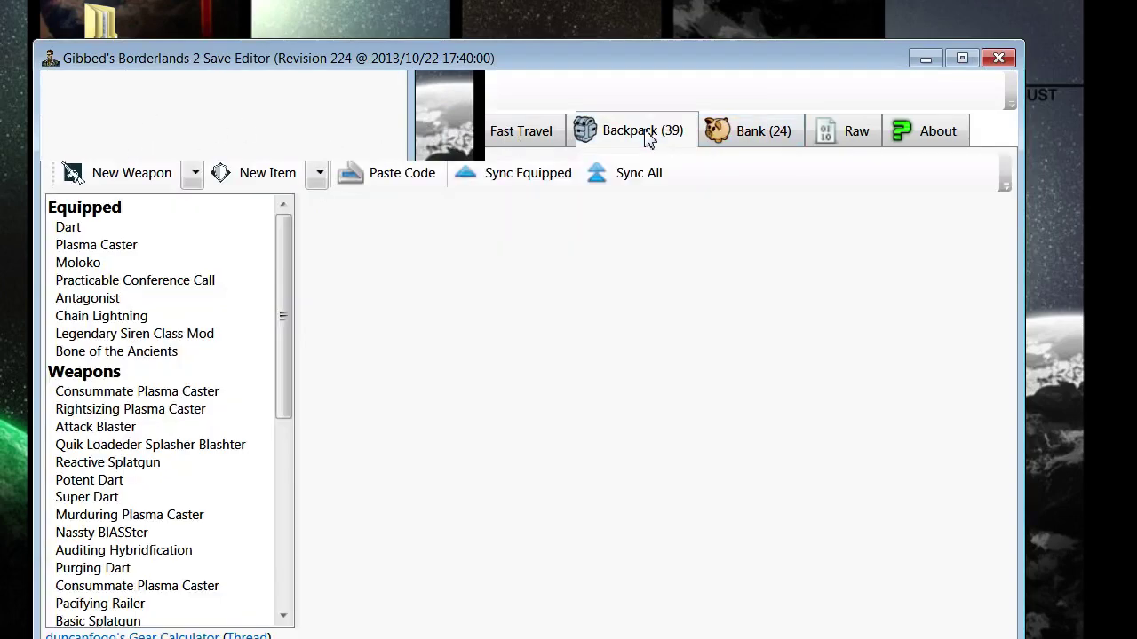
click(124, 464)
scroll(132, 528, down, 1)
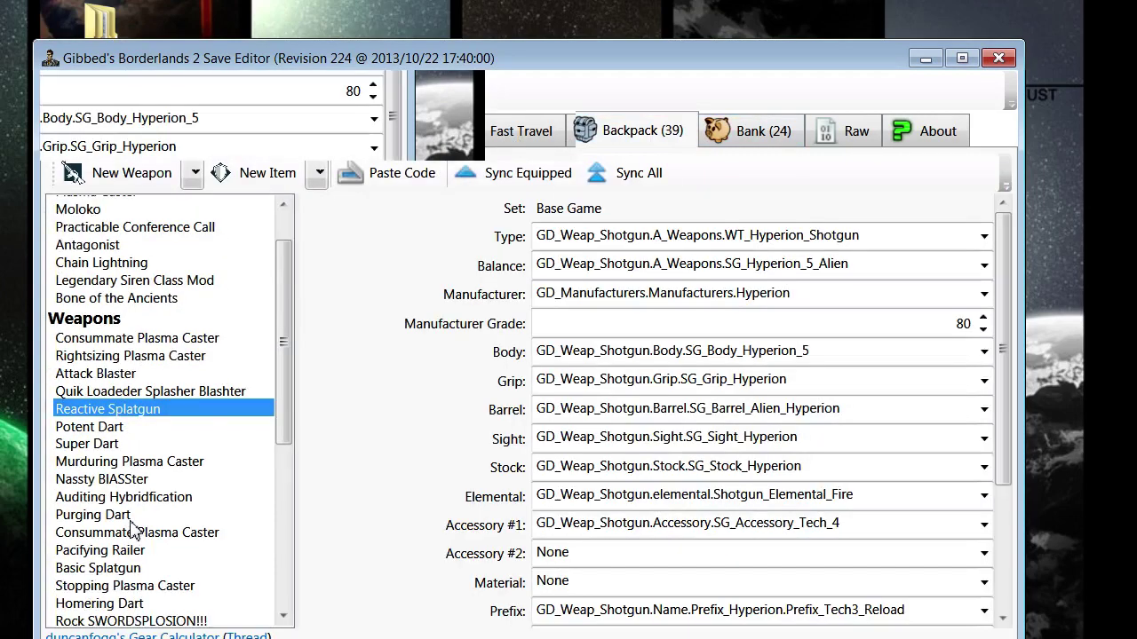
scroll(132, 528, down, 2)
click(133, 479)
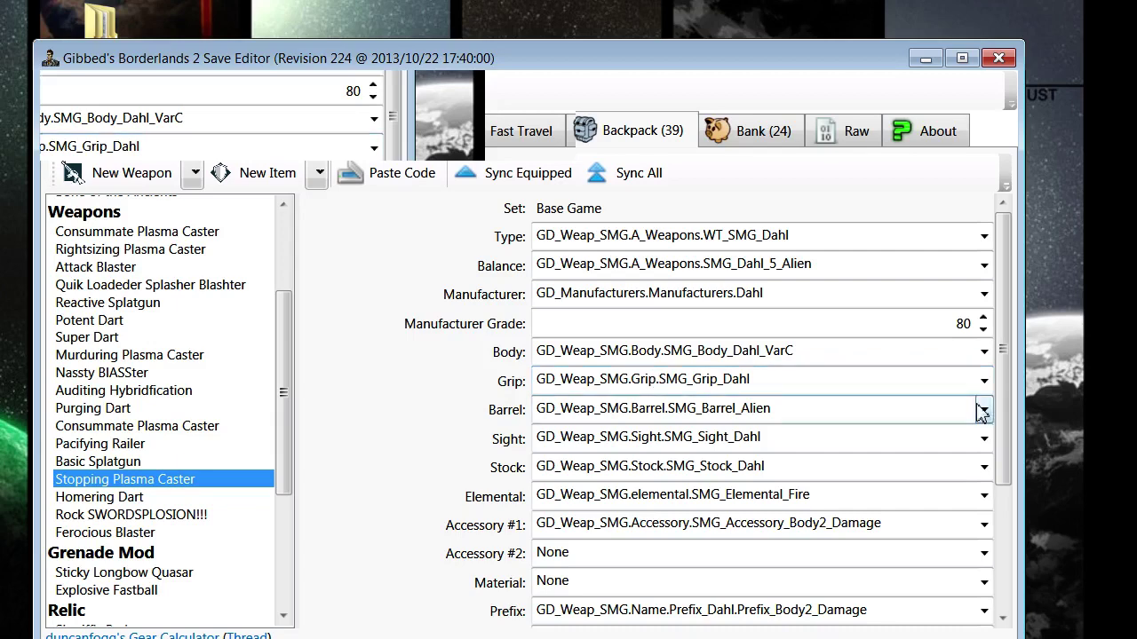
scroll(952, 524, down, 3)
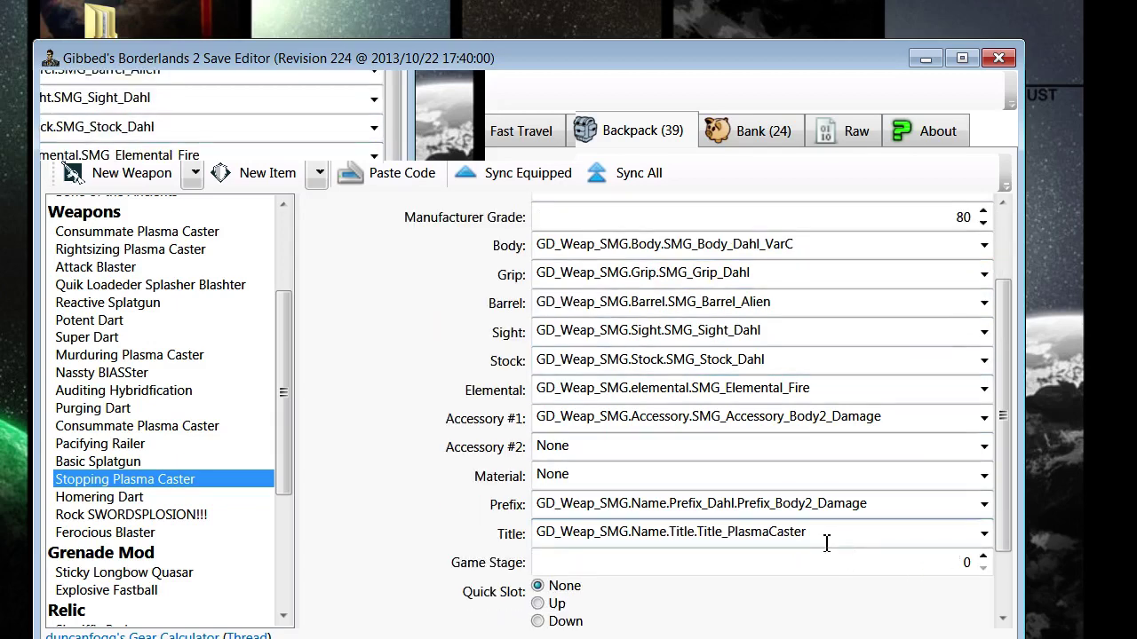
click(853, 477)
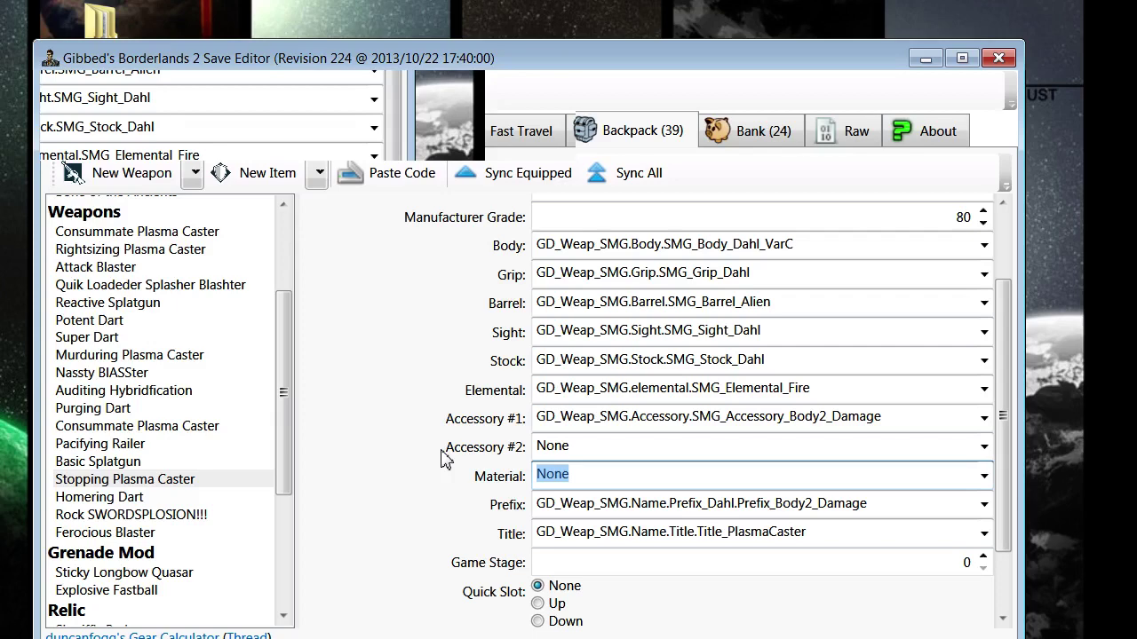
scroll(246, 457, up, 3)
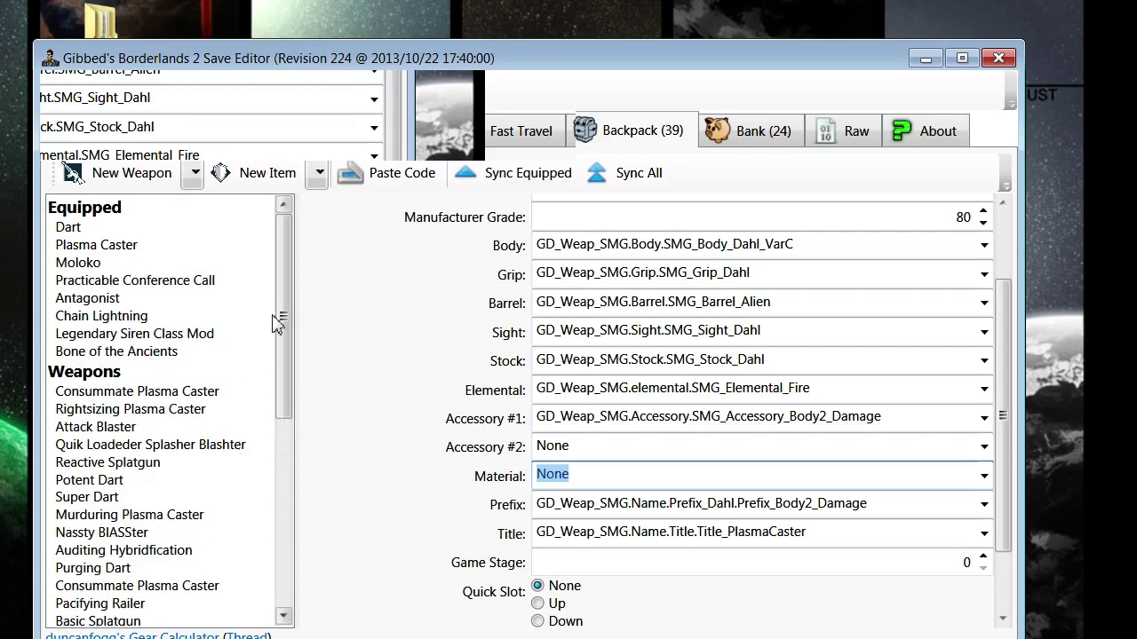
- Add a new backpack weapon with type GD_Weap_SMG.A_Weapons.WT_SMG_Maliwan and balance GD_Weap_SMG.A_Weapons_Legendary.SMG_Maliwan_5_HellFire
click(133, 174)
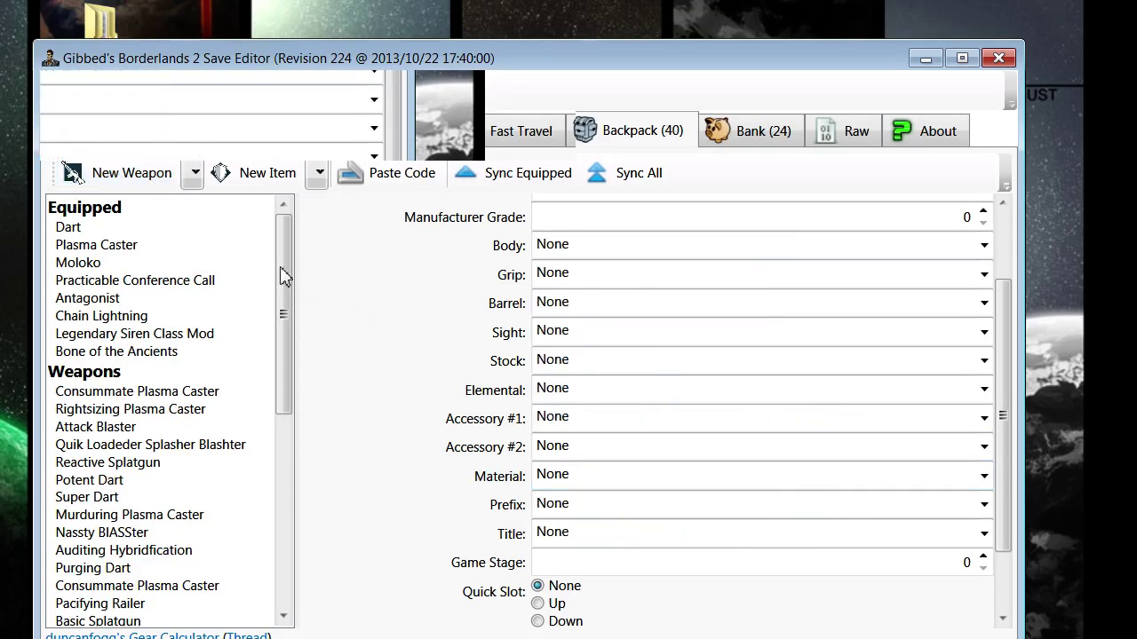
scroll(993, 259, up, 2)
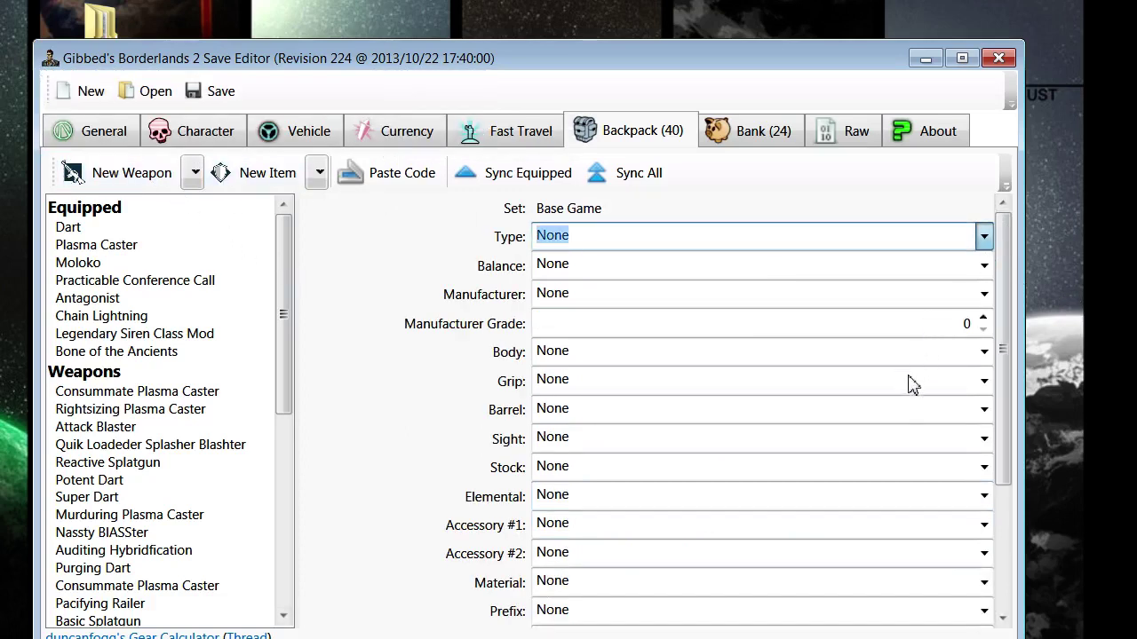
click(860, 439)
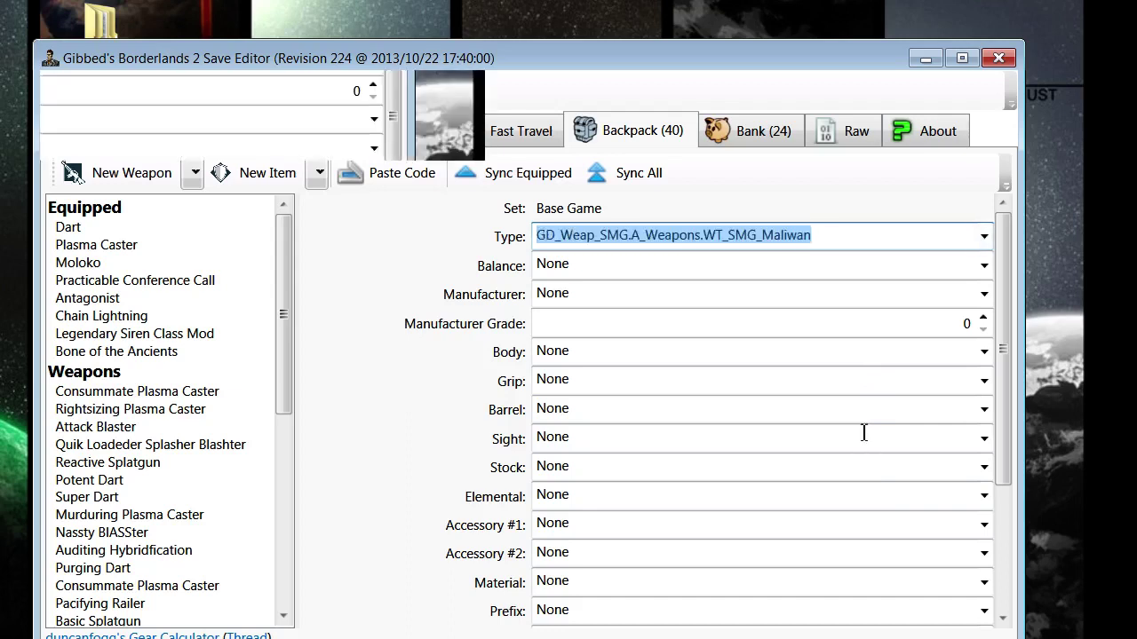
click(988, 272)
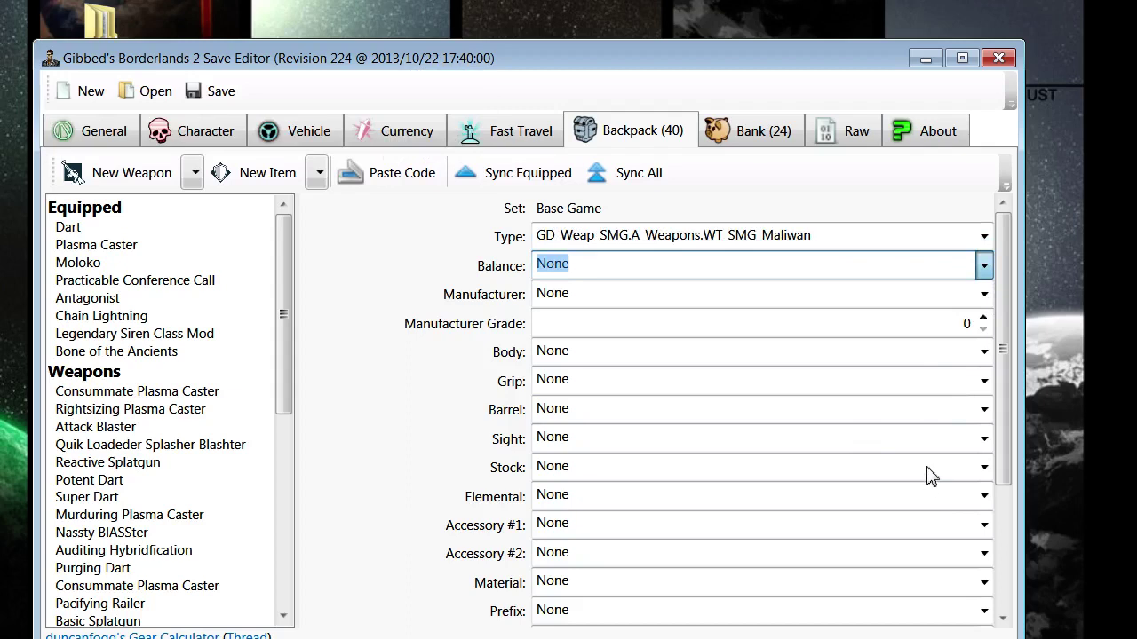
text(GD_Weap_SMG.A_Weapons_Legendary.SMG_Maliwan_5_HellFire)
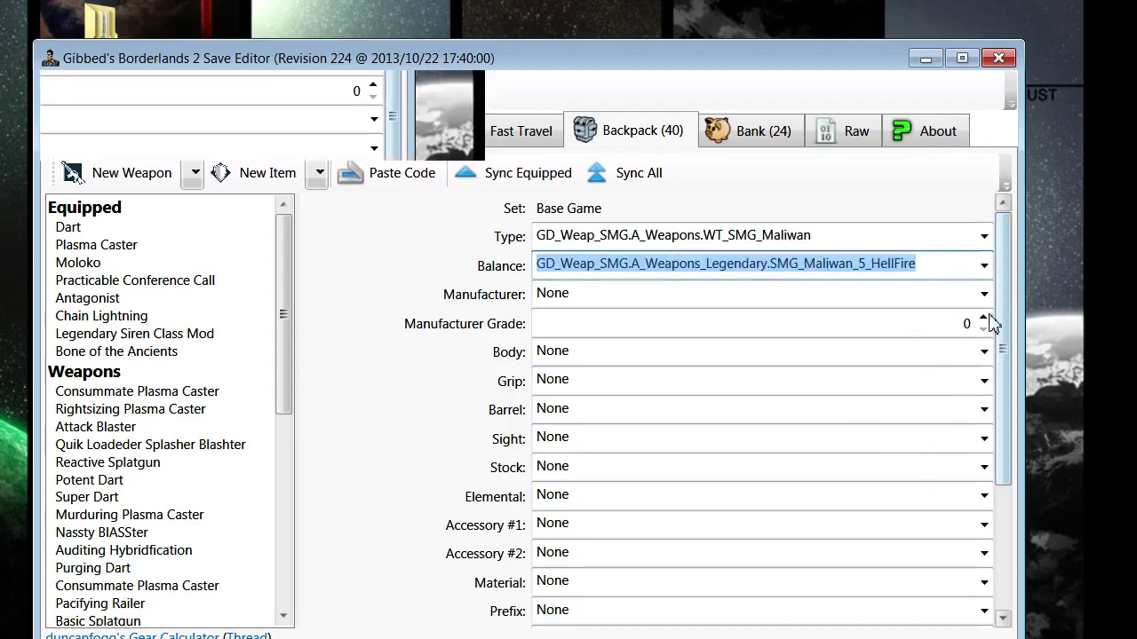
- Set the new weapon's material to GD_Weap_SMG.ManufacturerMaterials.Mat_Maliwan_5_Legendary
drag(1004, 333, 1010, 457)
click(986, 388)
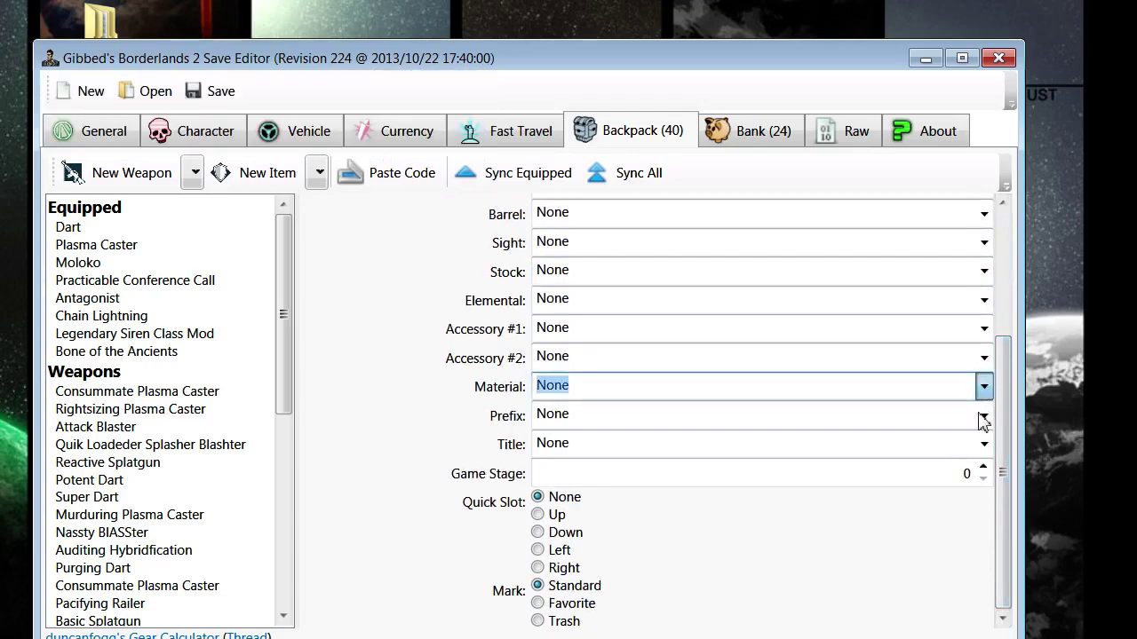
click(976, 425)
click(454, 367)
- Change the weapon's type to GD_Weap_SMG.A_Weapons.WT_SMG_Hyperion, balance to GD_Weap_SMG.A_Weapons_Legendary.SMG_Hyperion_5_Bitch and manufacturer to GD_Manufacturers.Manufacturers.Hyperion
scroll(646, 422, up, 2)
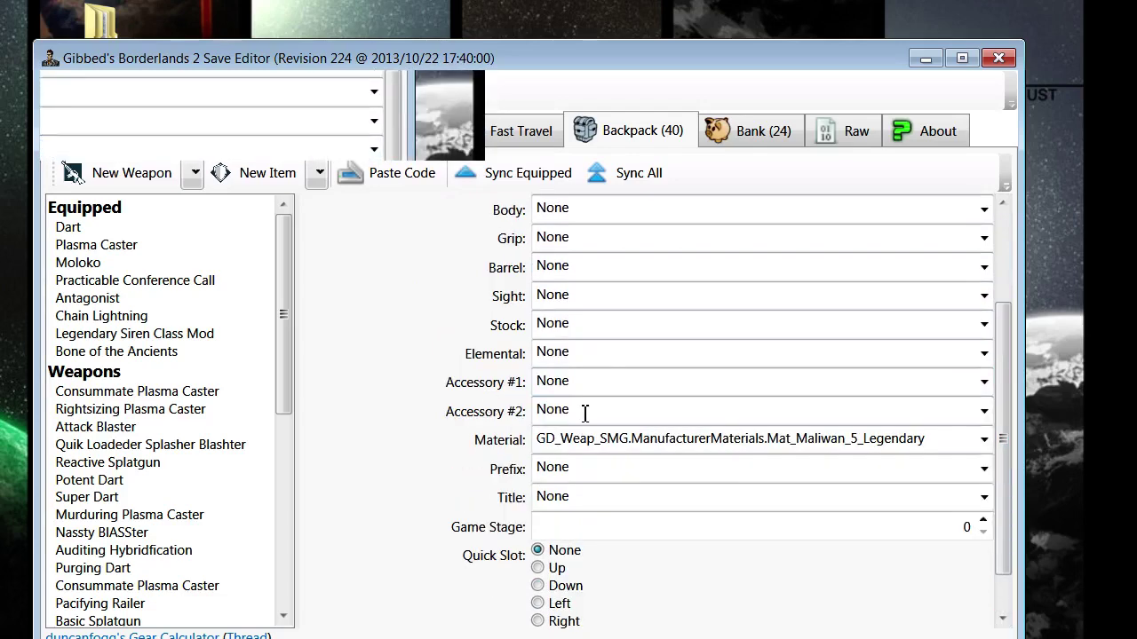
scroll(752, 474, up, 3)
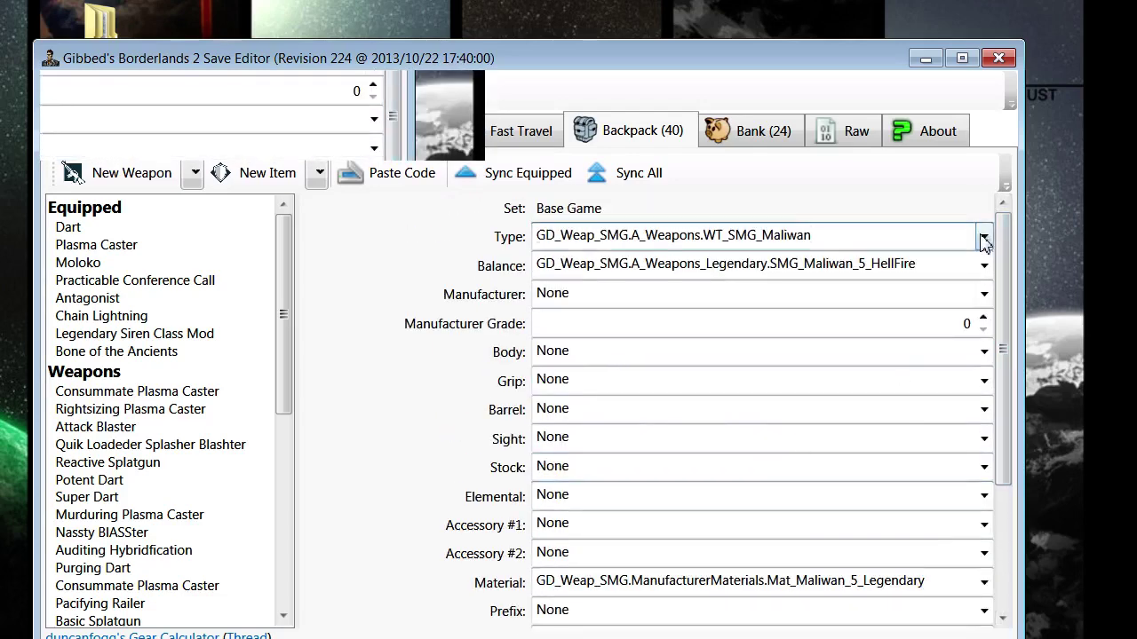
click(972, 236)
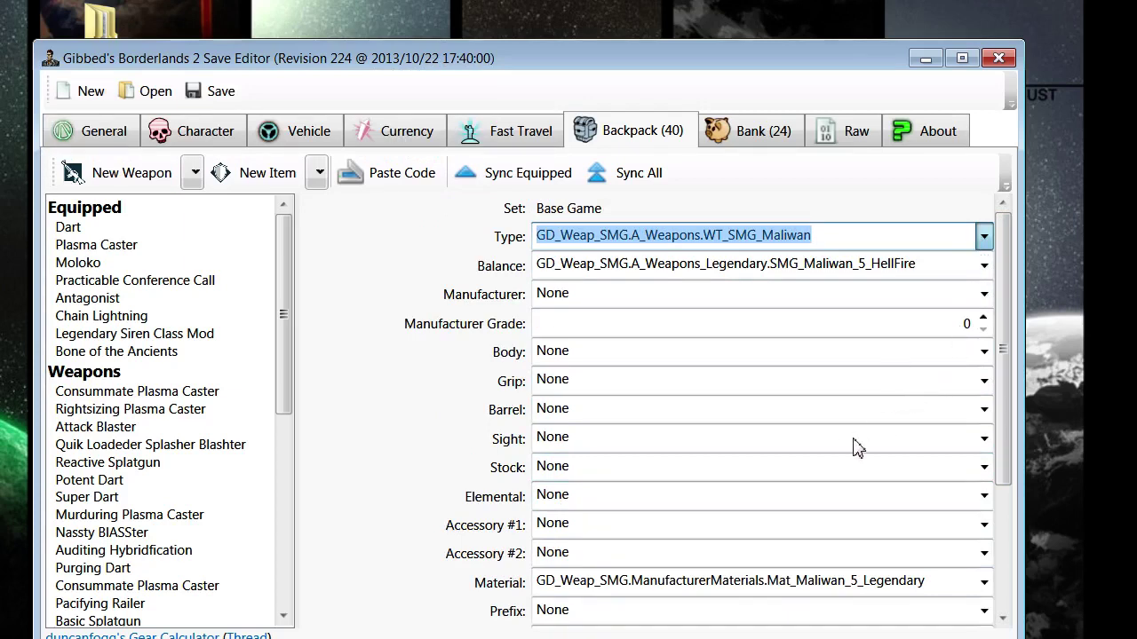
key(Up)
key(Tab)
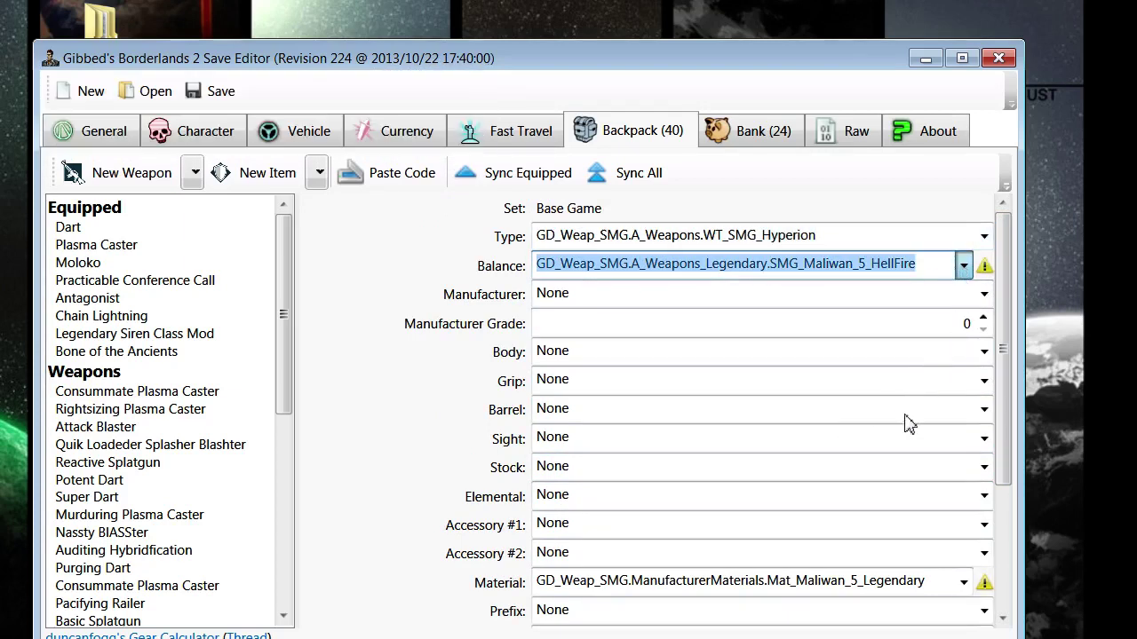
key(Up)
key(Tab)
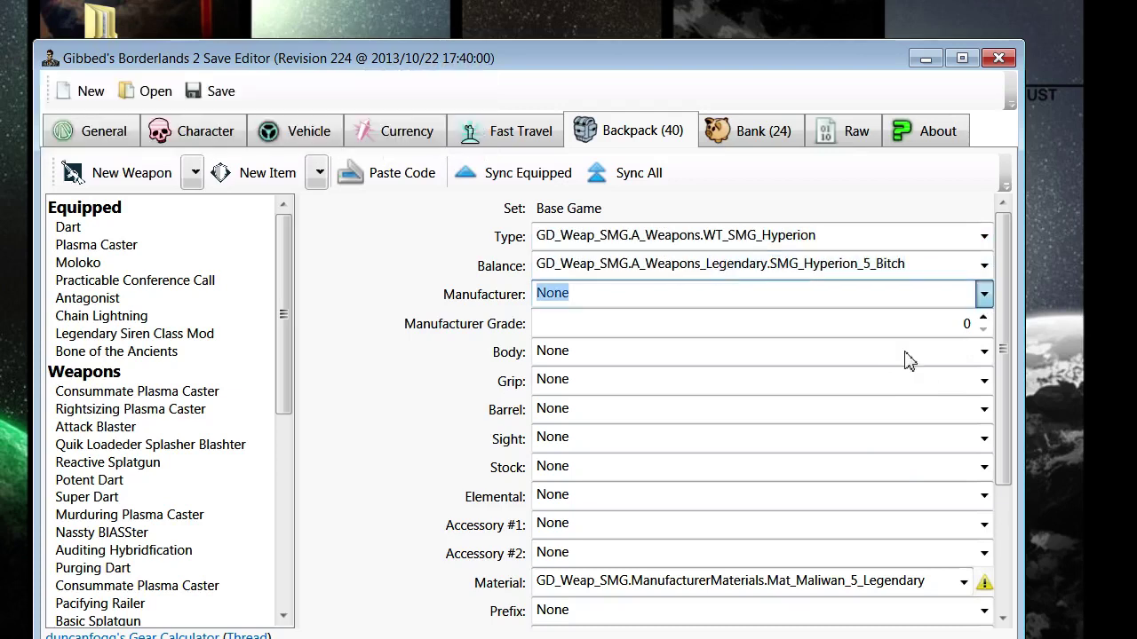
key(Down)
key(Tab)
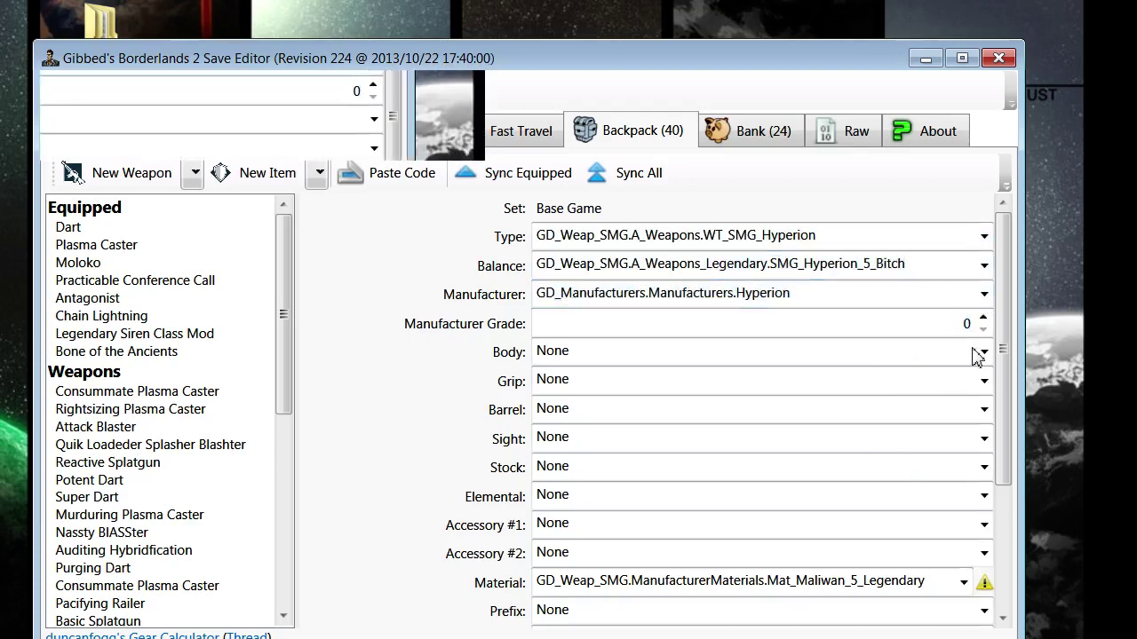
- Set the manufacturer grade to 80, body to SMG_Body_Hyperion_VarC, grip to SMG_Grip_Hyperion and barrel to SMG_Barrel_Hyperion_Bitch
text(80)
key(Tab)
key(Down)
key(Tab)
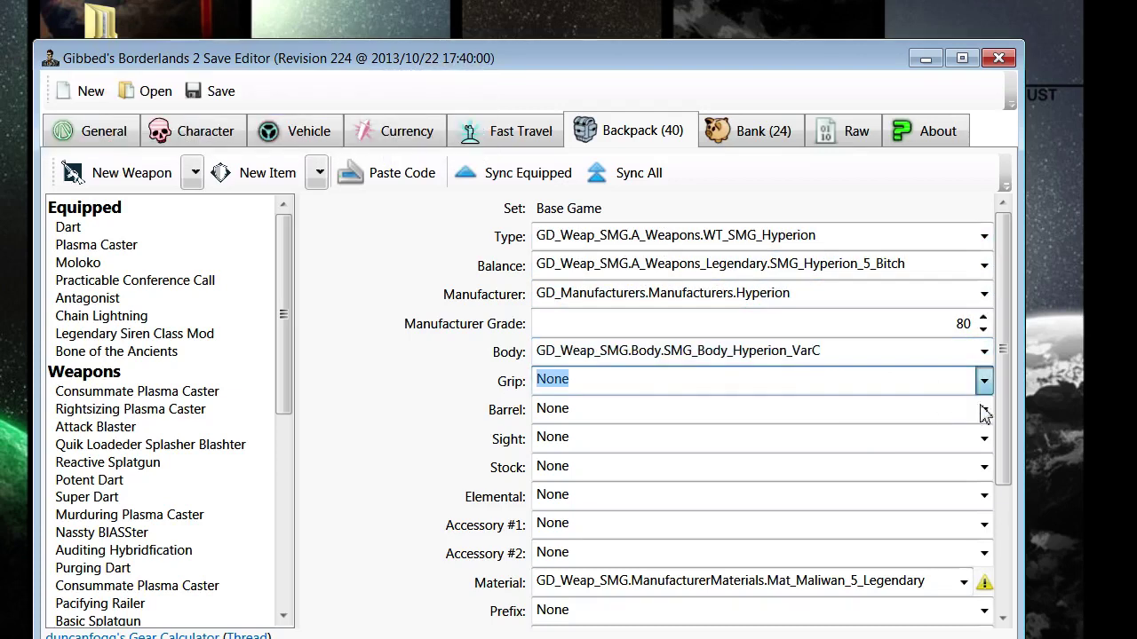
key(Down)
key(Tab)
key(Down)
key(Tab)
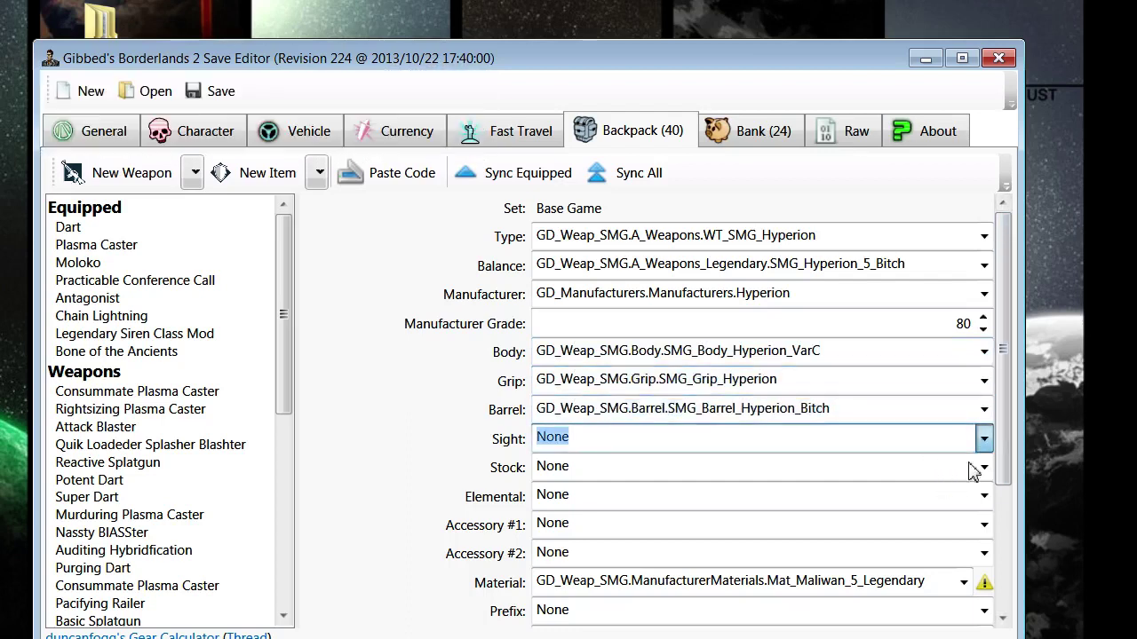
- Set the sight to SMG_Sight_Hyperion, stock to SMG_Stock_Hyperion, elemental to SMG_Elemental_Fire and first accessory to SMG_Accessory_Body2_Damage
key(Down)
key(Tab)
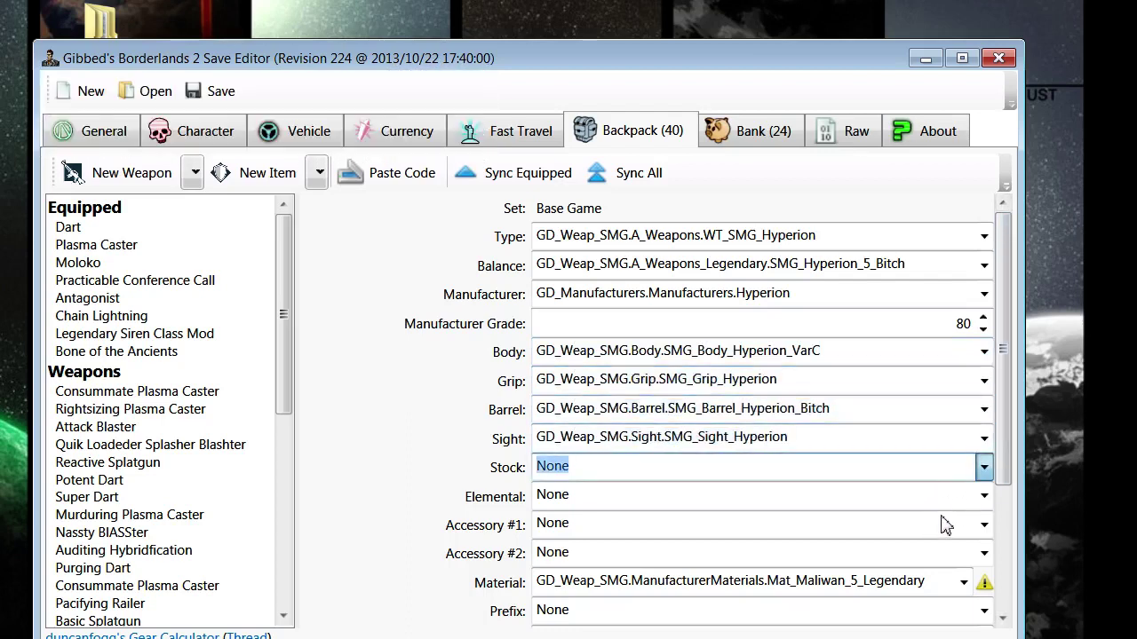
key(Down)
key(Tab)
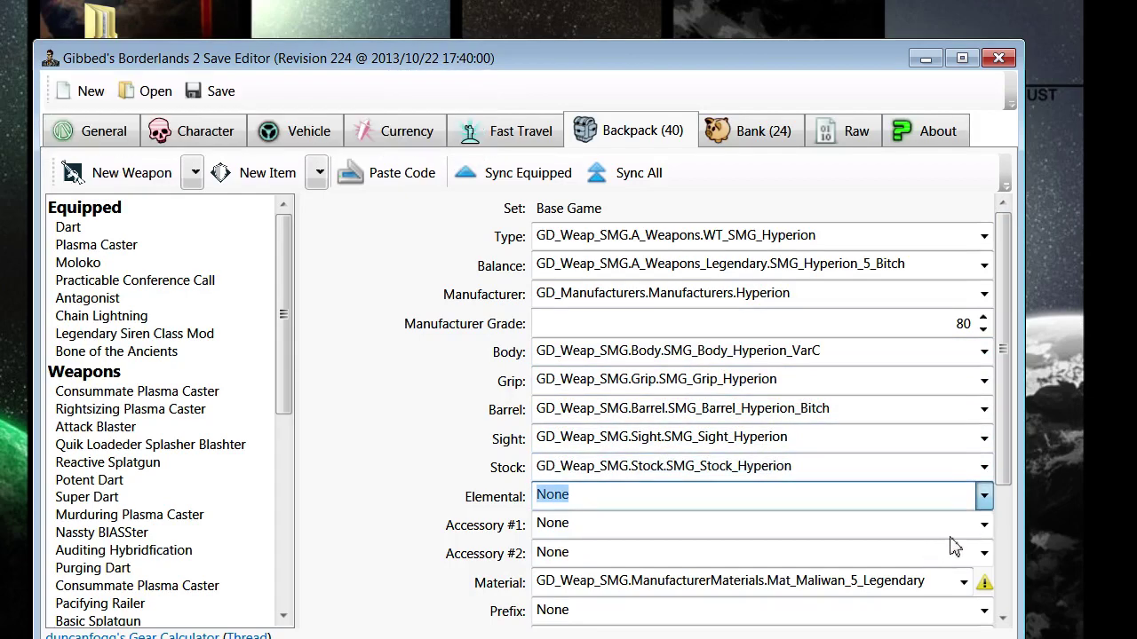
key(Down)
key(Tab)
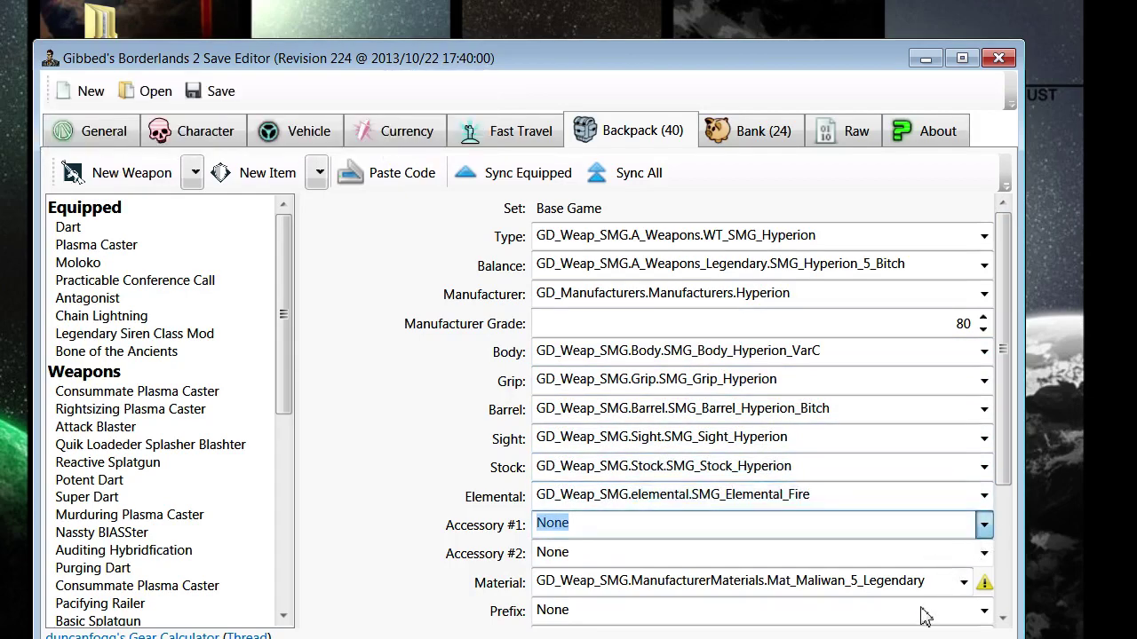
key(Down)
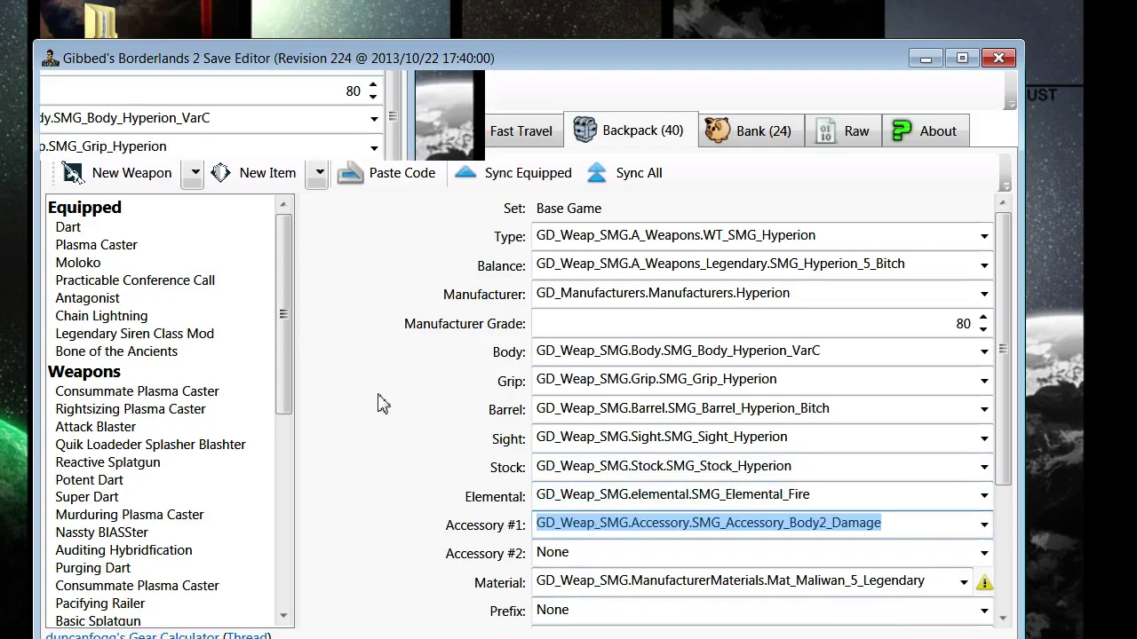
click(308, 340)
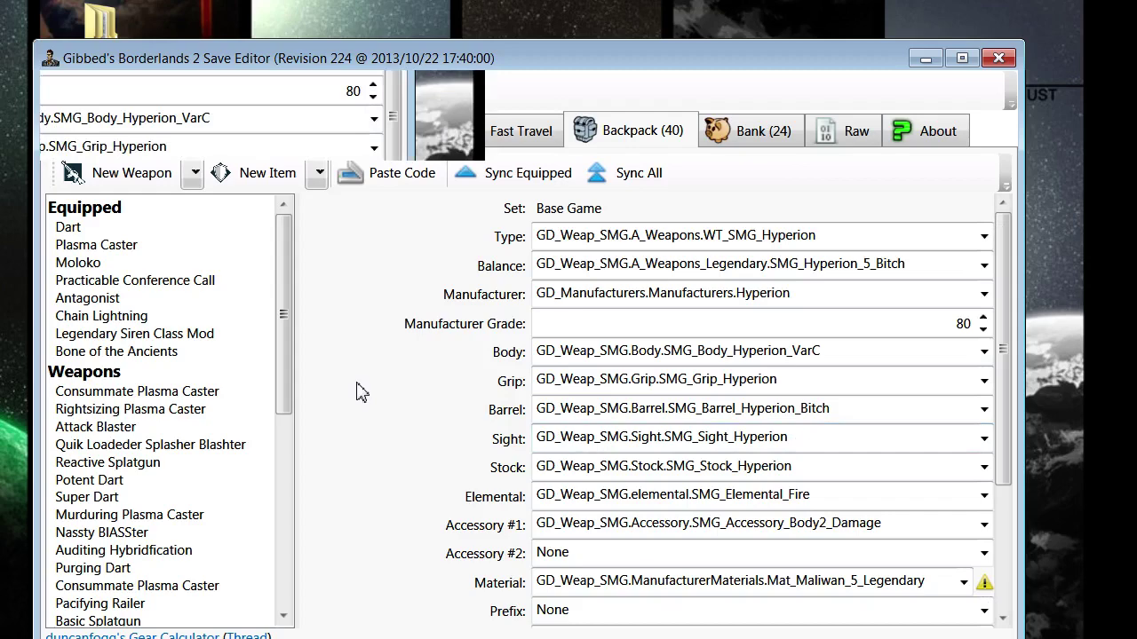
- Save the edited save over Save1000.sav in the account's subfolder of savedata
click(150, 89)
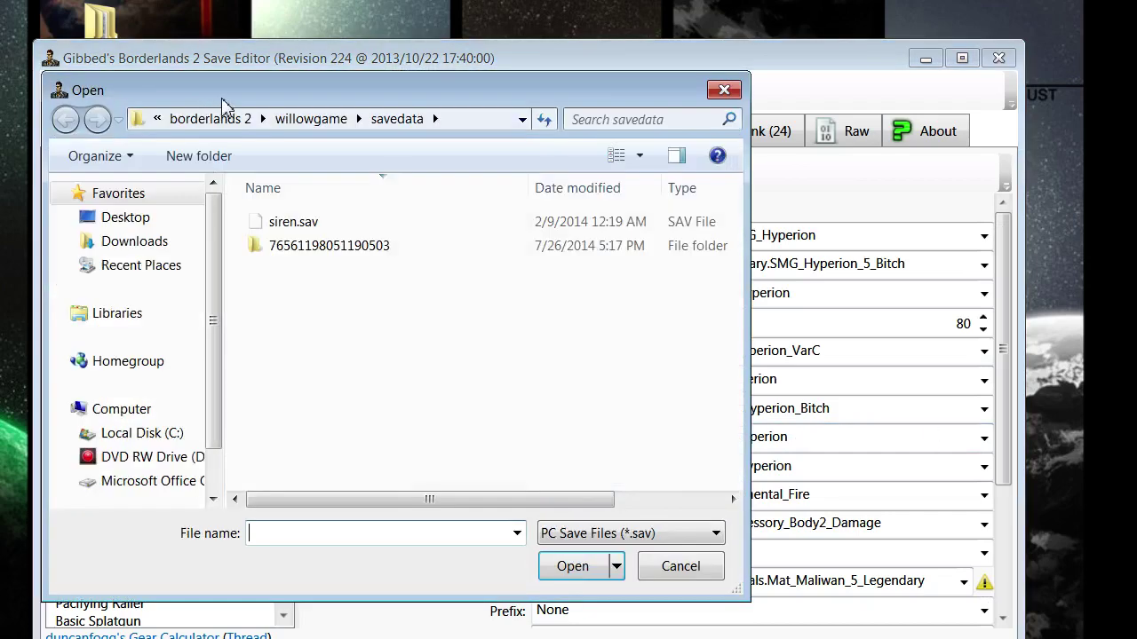
click(724, 91)
click(211, 88)
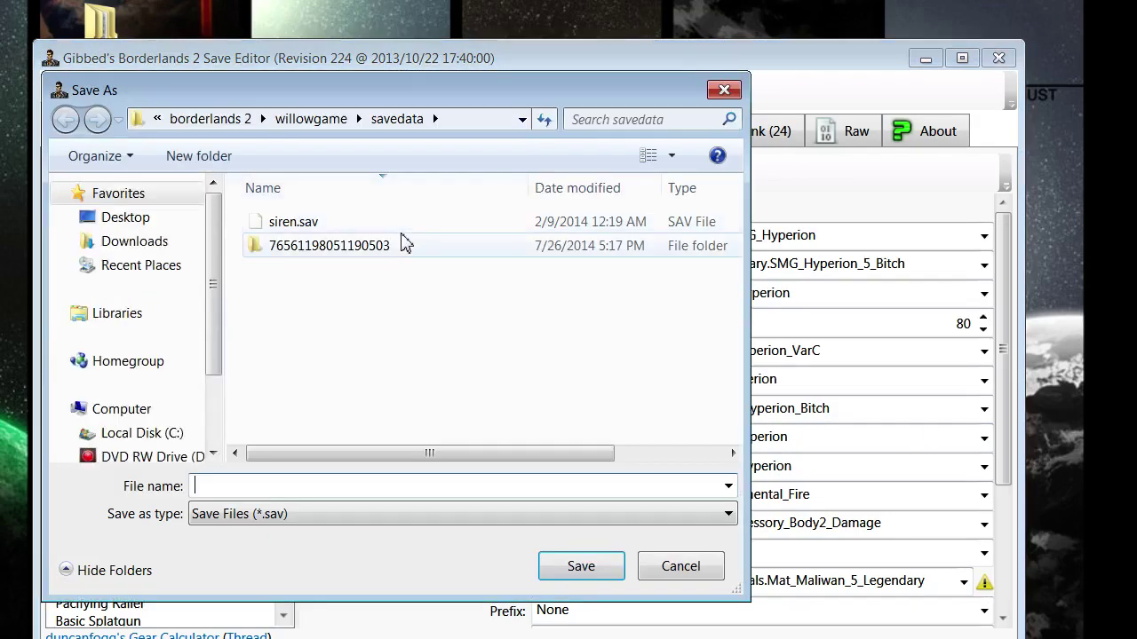
scroll(406, 347, down, 6)
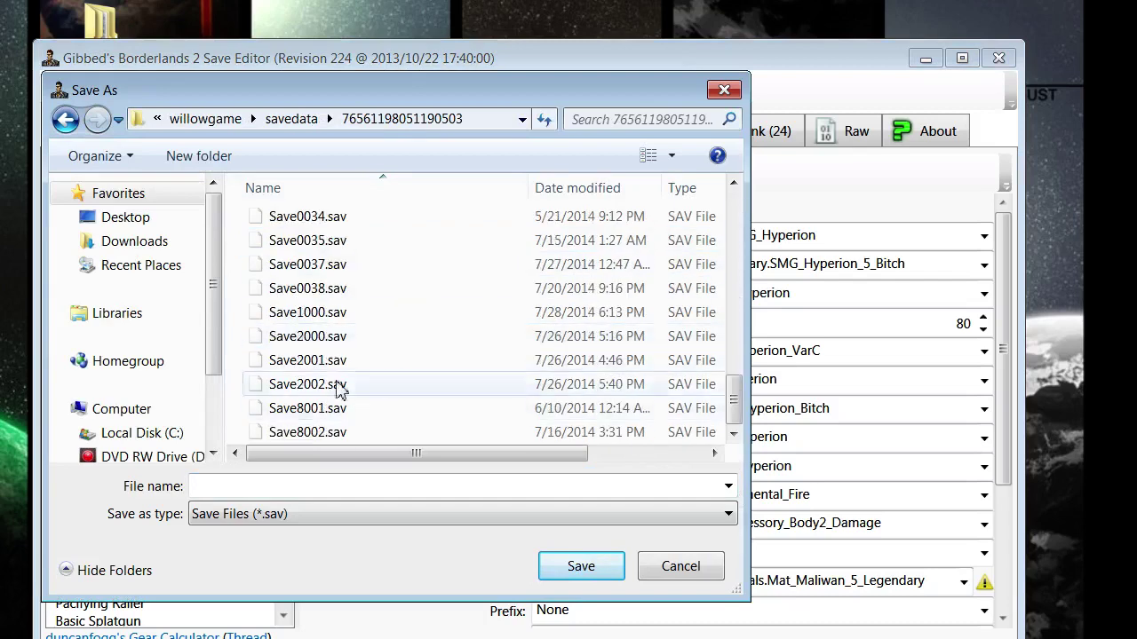
double_click(338, 320)
click(336, 332)
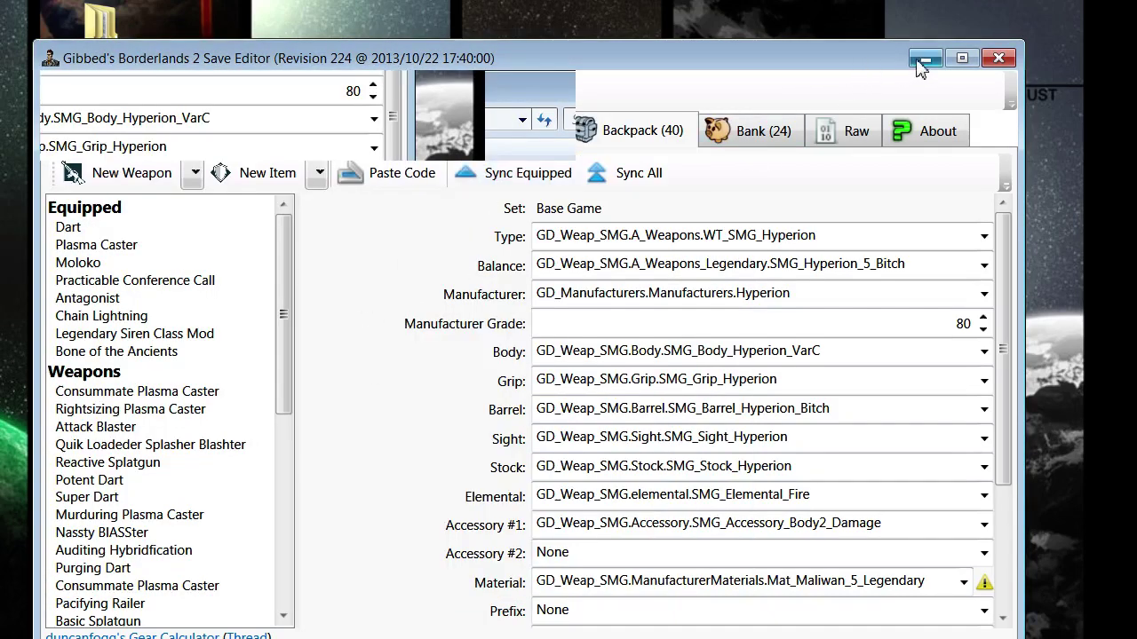
- Switch to Borderlands 2, select the Swap Skins Siren and launch Ultimate Vault Hunter Mode at Overpower level 8
click(926, 58)
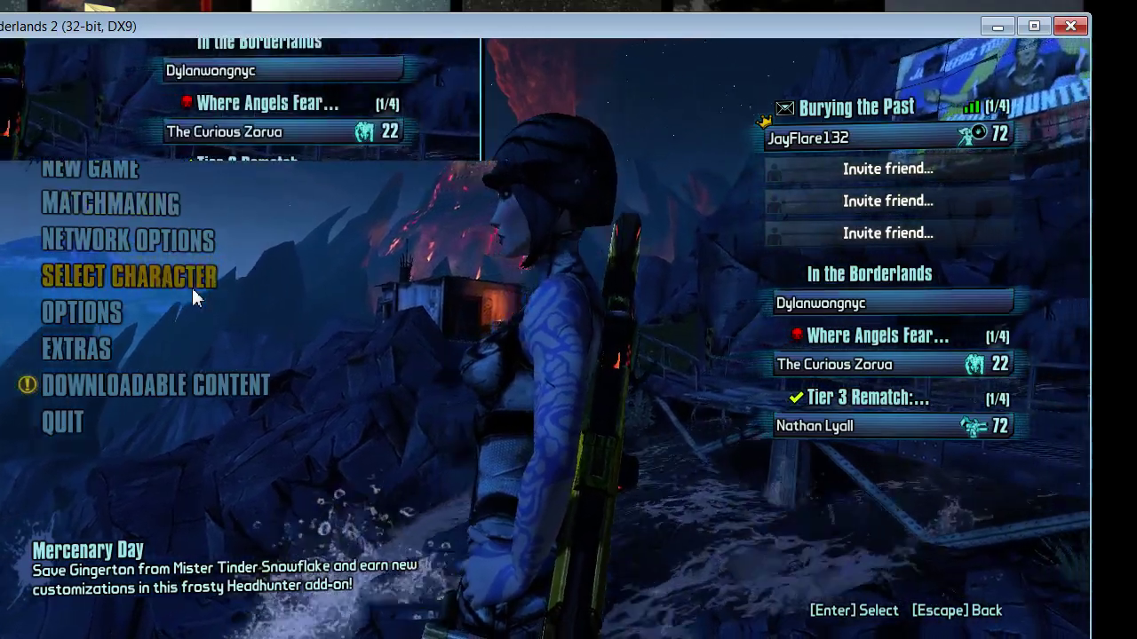
click(192, 287)
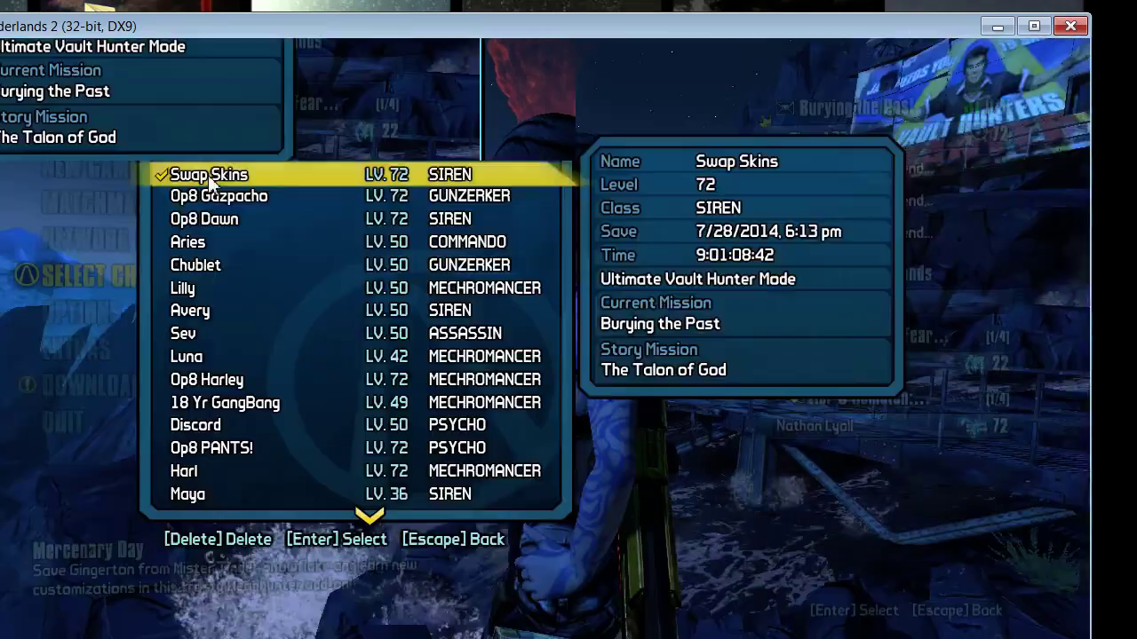
click(294, 310)
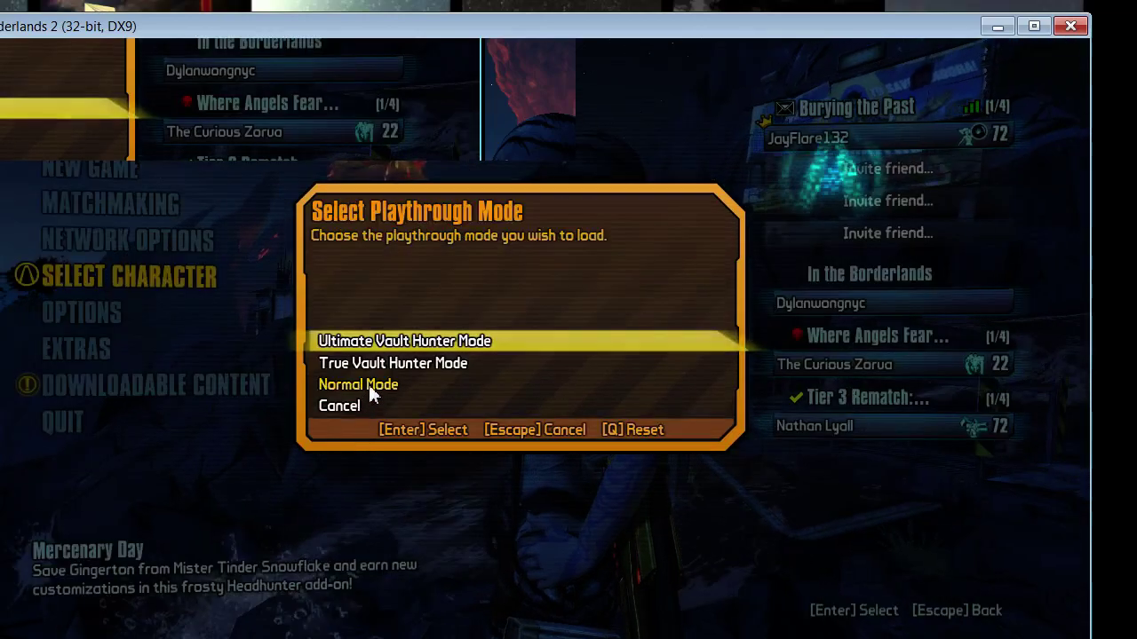
click(395, 342)
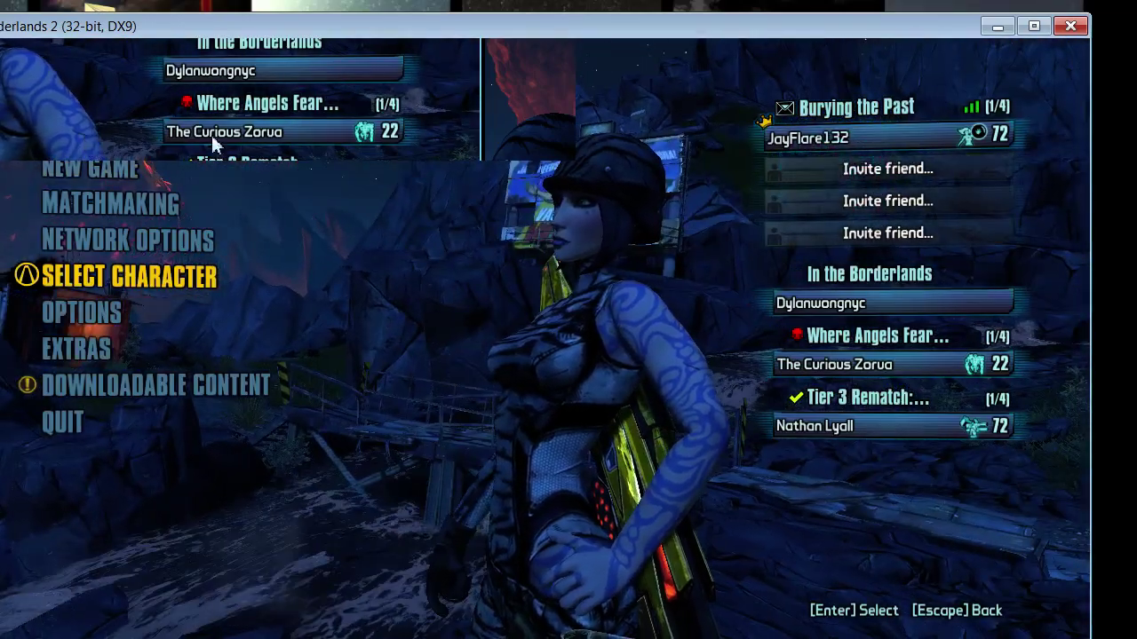
click(213, 142)
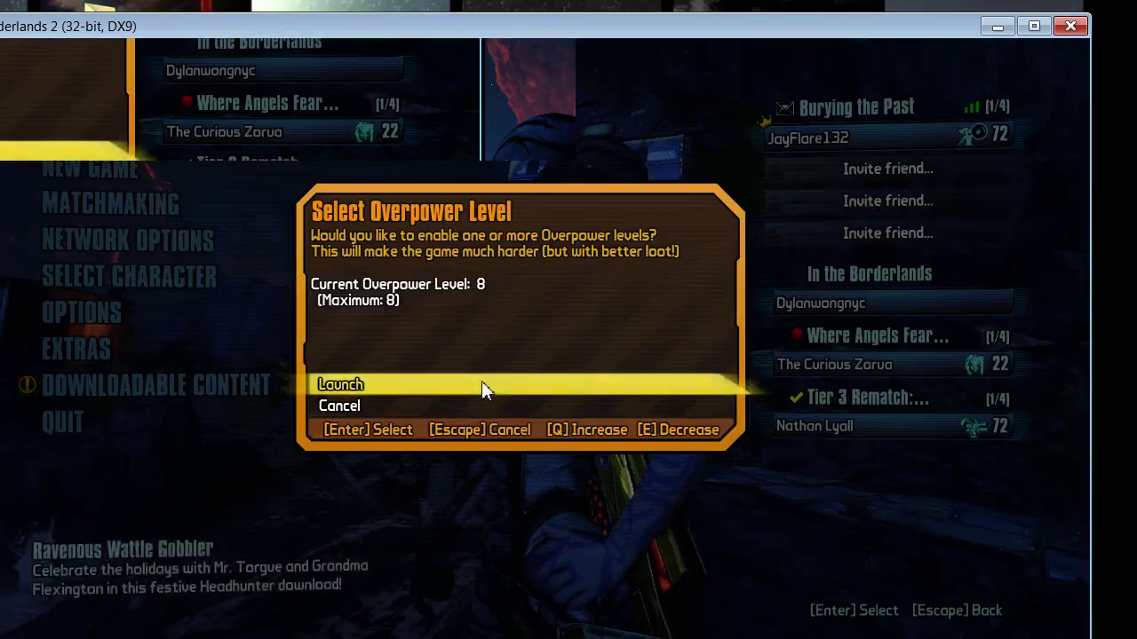
key(Return)
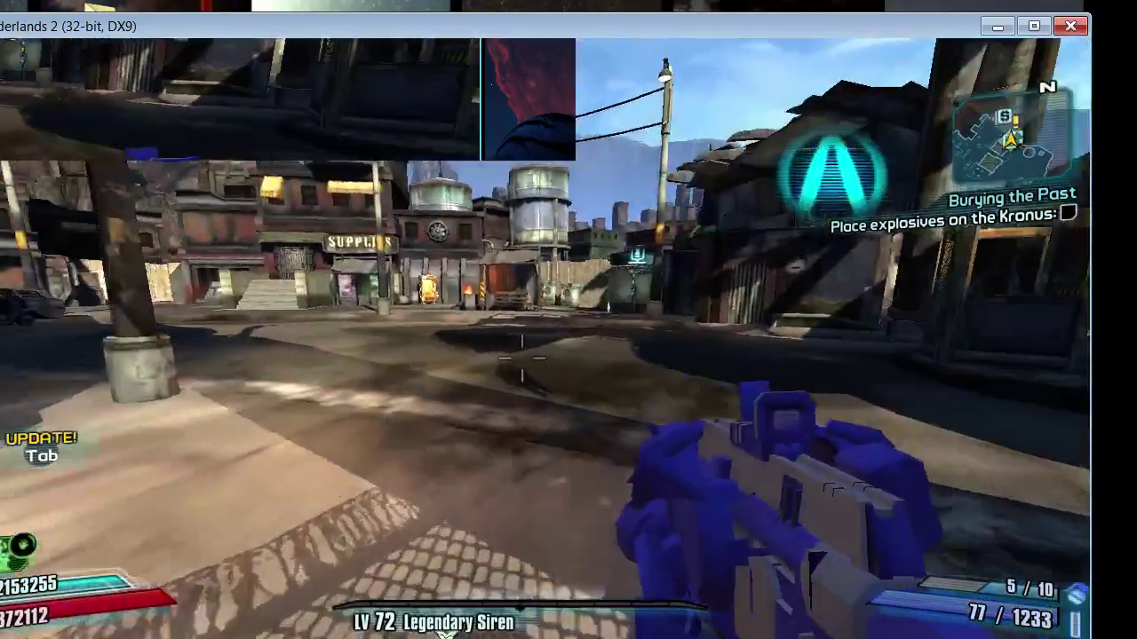
key(w)
key(space)
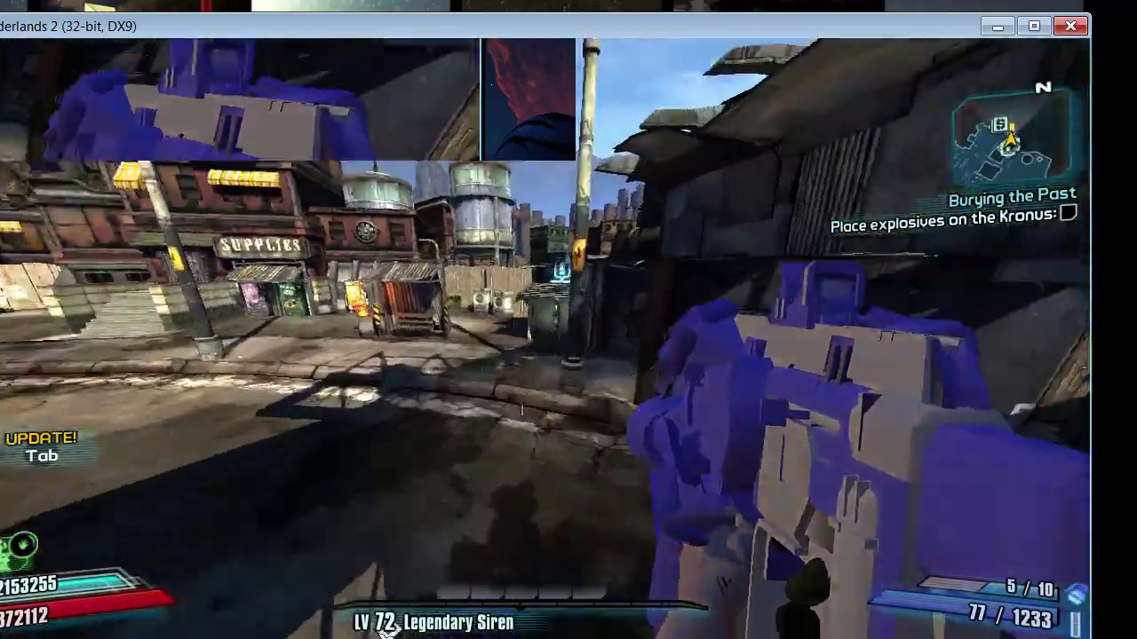
key(w)
key(shift)
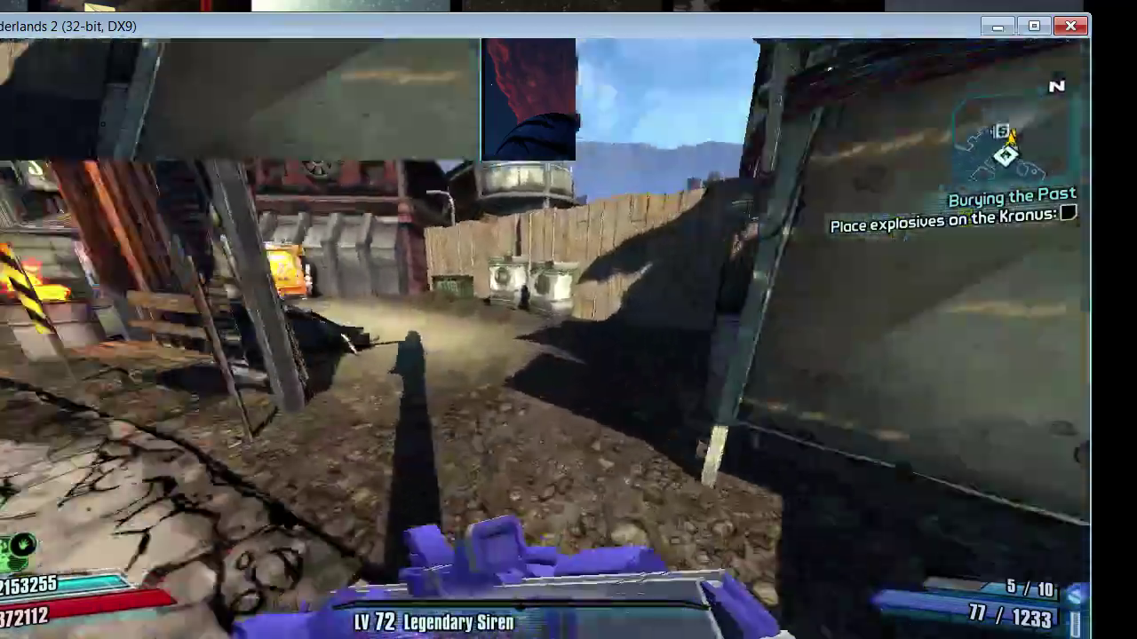
key(w)
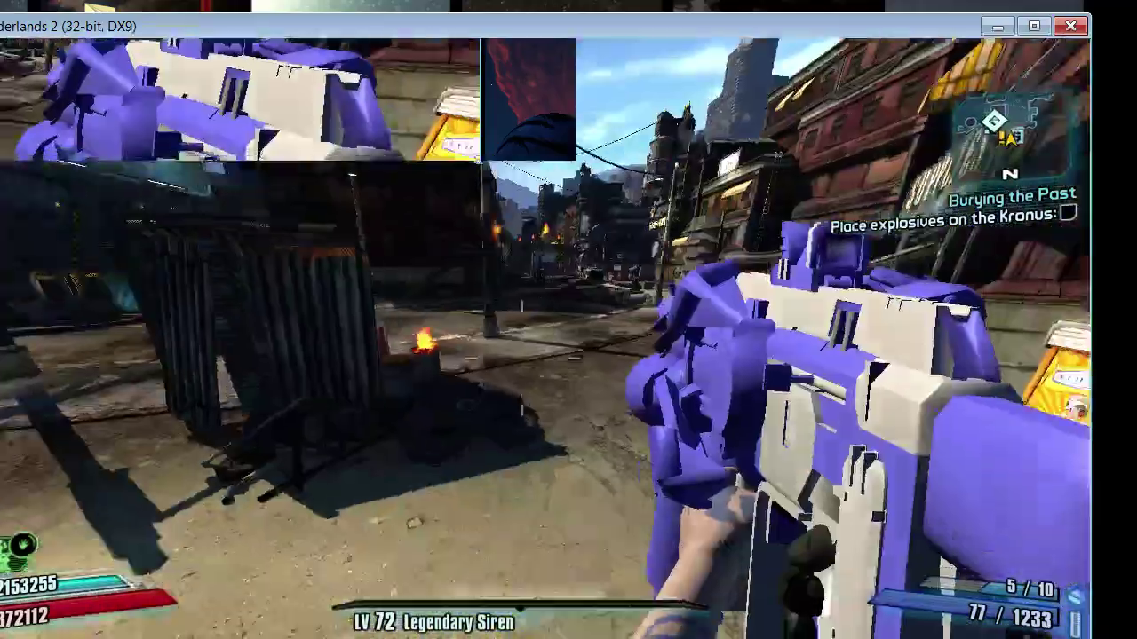
key(w)
click(522, 358)
click(523, 358)
click(522, 358)
key(w)
click(522, 358)
click(523, 358)
click(522, 358)
click(523, 358)
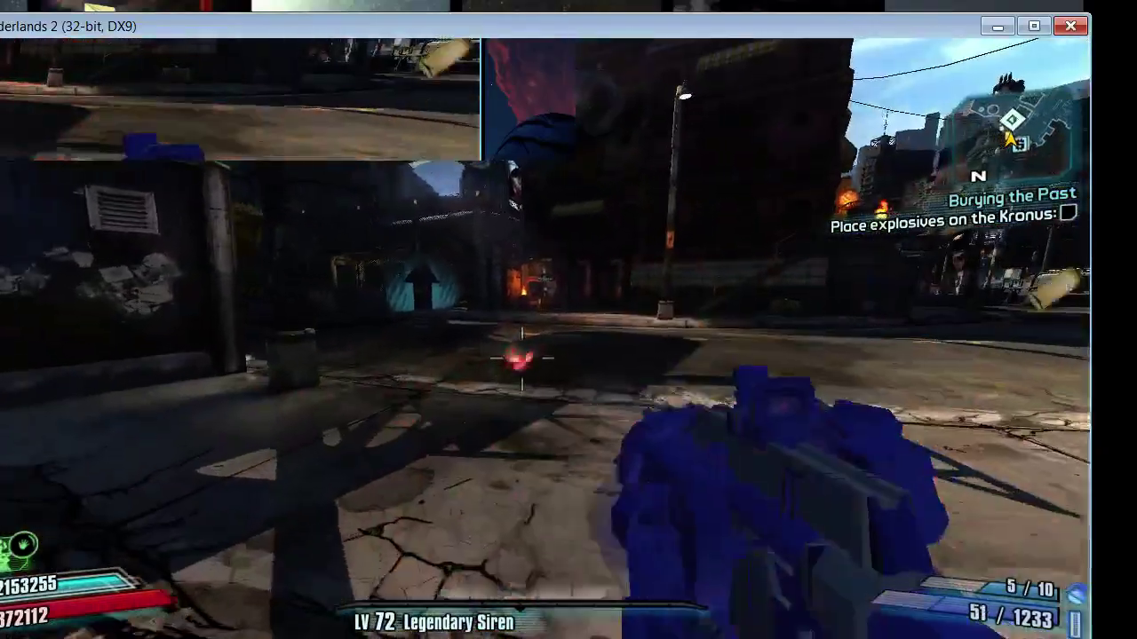
key(w)
click(522, 358)
click(522, 358)
click(522, 358)
key(w)
click(522, 358)
click(522, 358)
key(2)
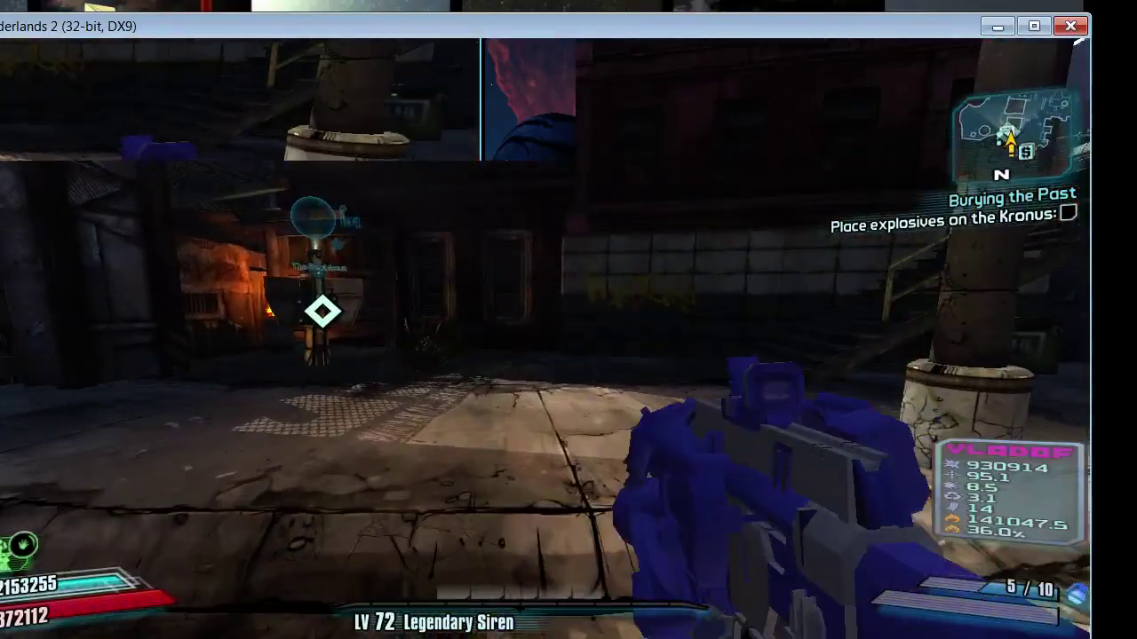
key(w)
key(3)
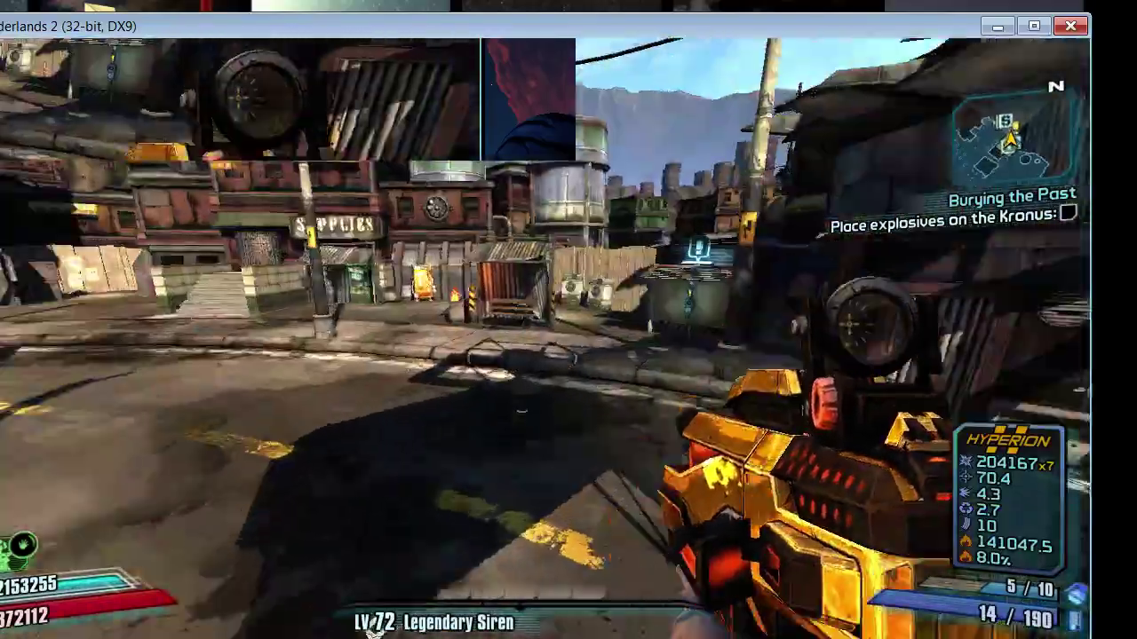
key(w)
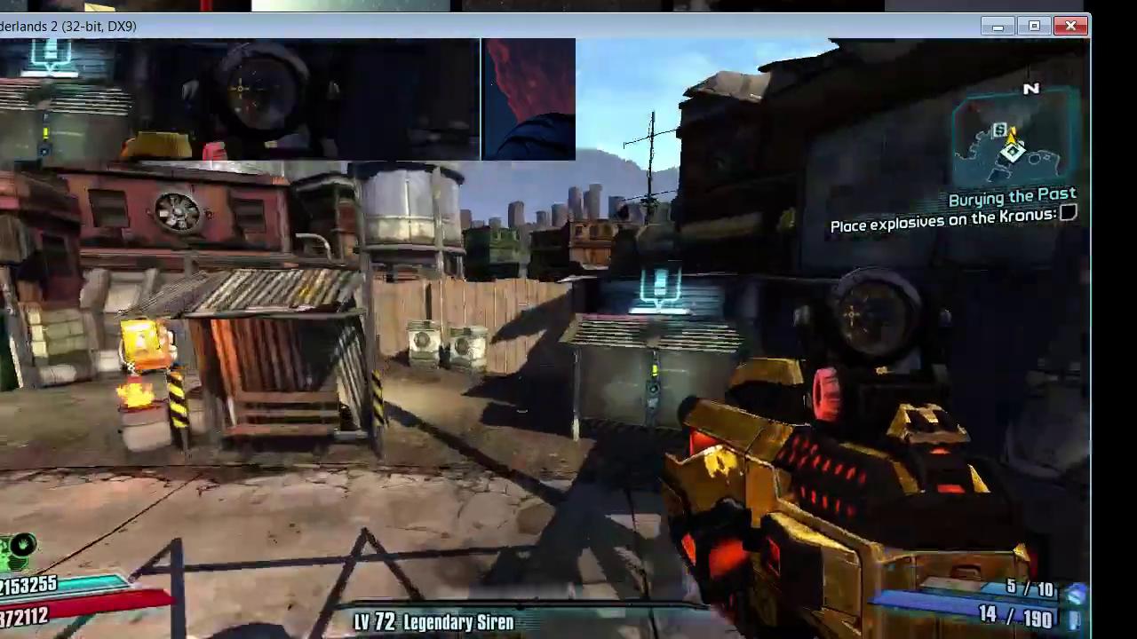
- Open the character's inventory and look through the stats of the weapons in the backpack
key(m)
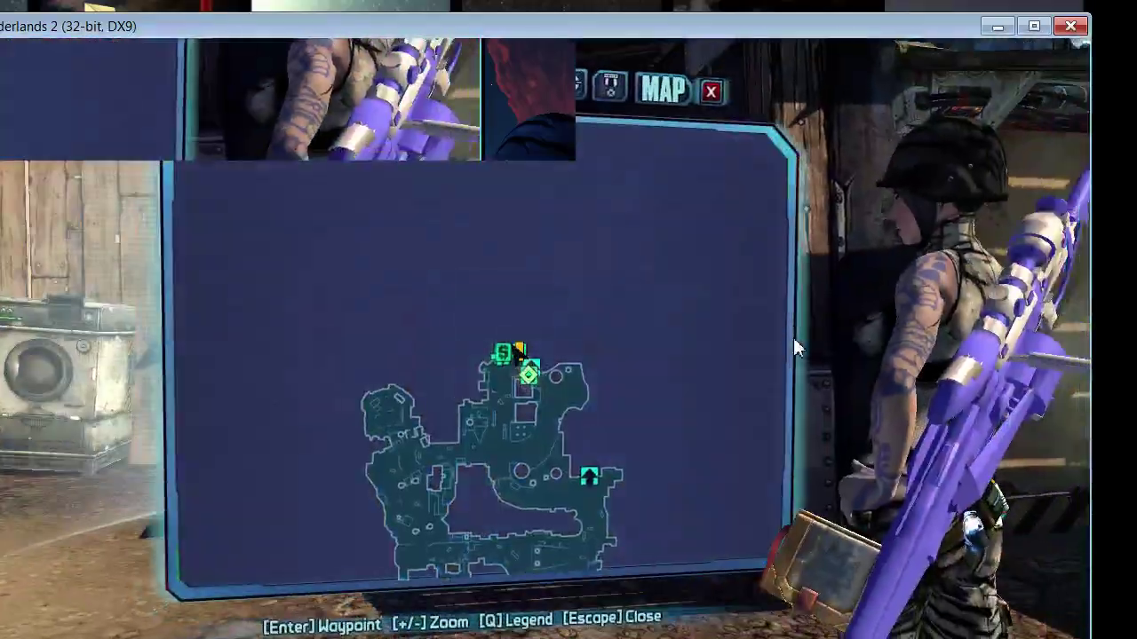
click(518, 102)
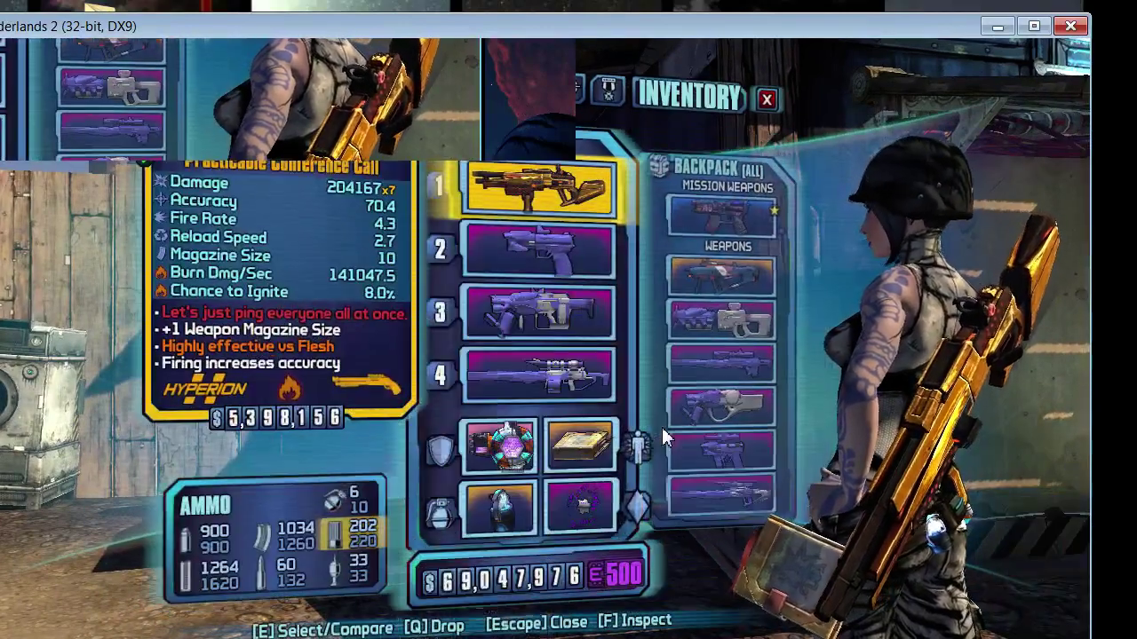
mouse_move(683, 385)
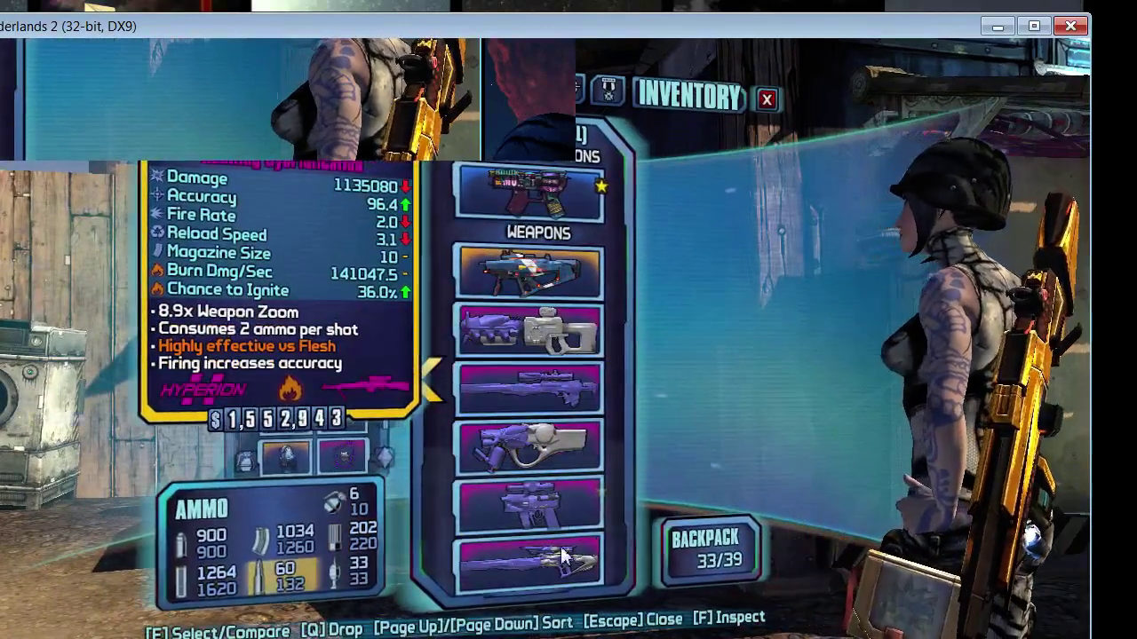
scroll(561, 556, down, 6)
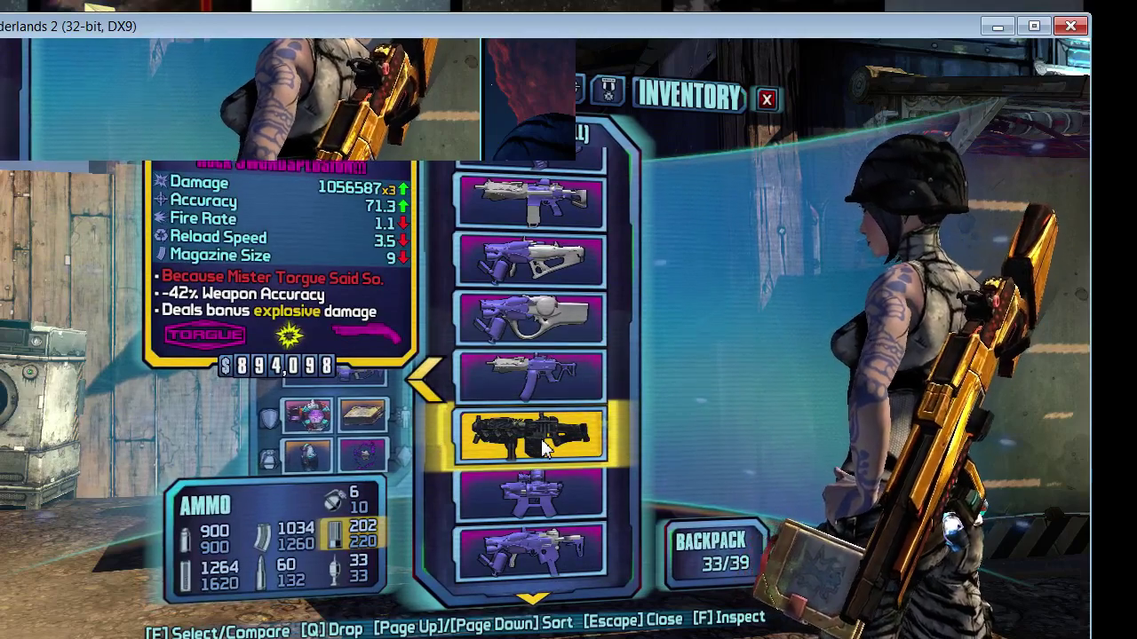
scroll(542, 216, up, 5)
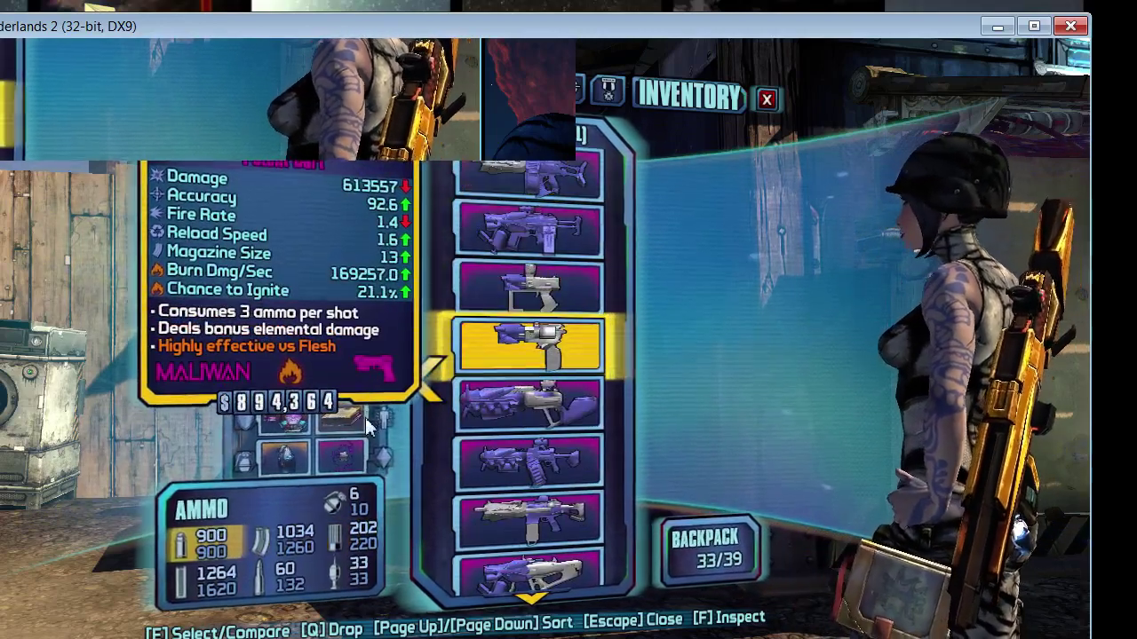
click(298, 466)
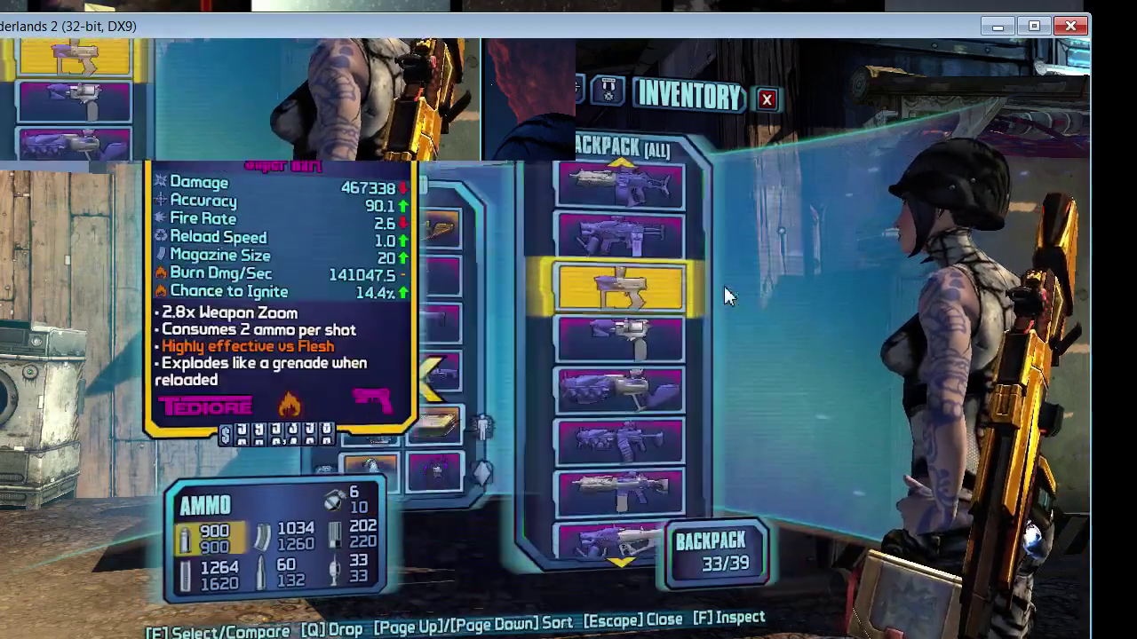
scroll(604, 224, up, 5)
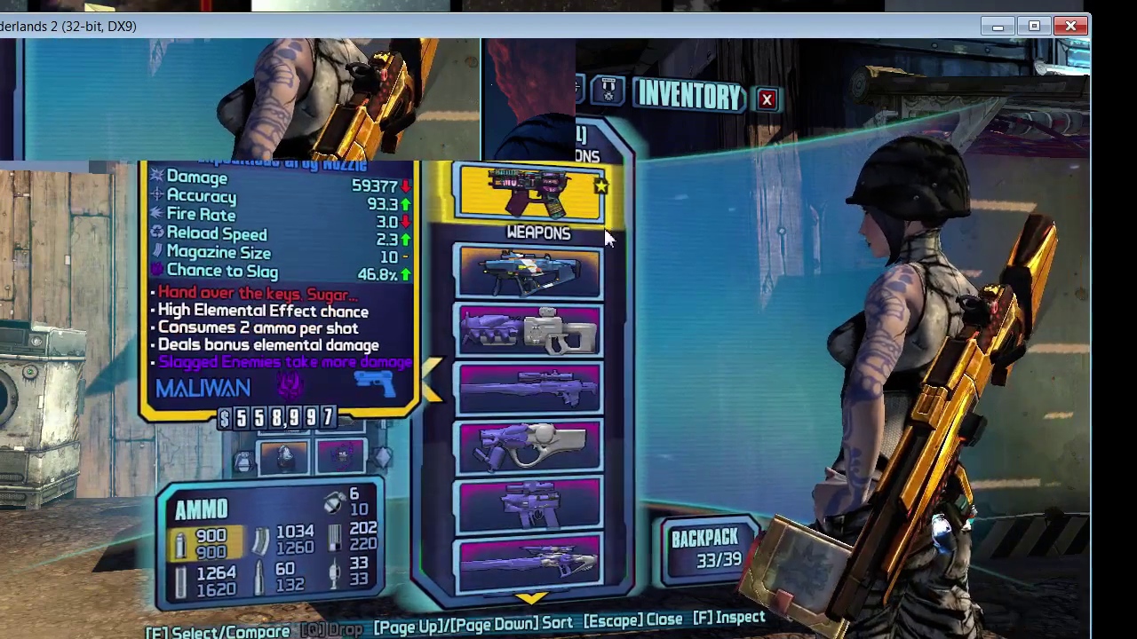
- Equip the Hyperion Rightsizing Bitch SMG from the backpack in place of a carried weapon and return to the game
click(556, 278)
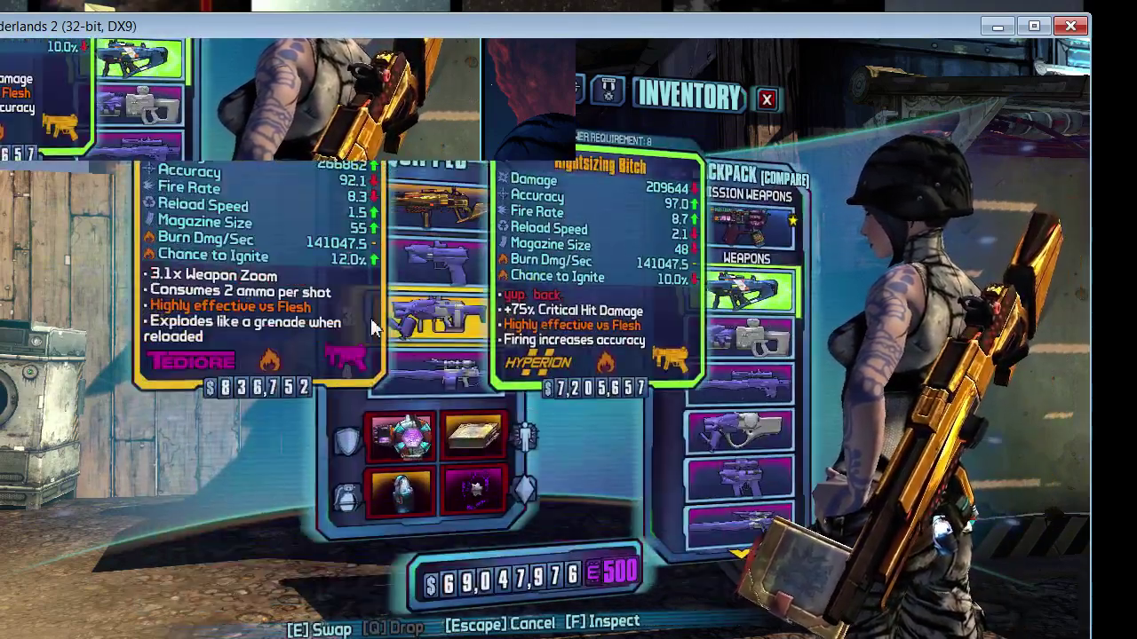
click(442, 277)
key(Escape)
- Walk around the settlement and test-fire the equipped Hyperion SMG, reloading between bursts
key(w)
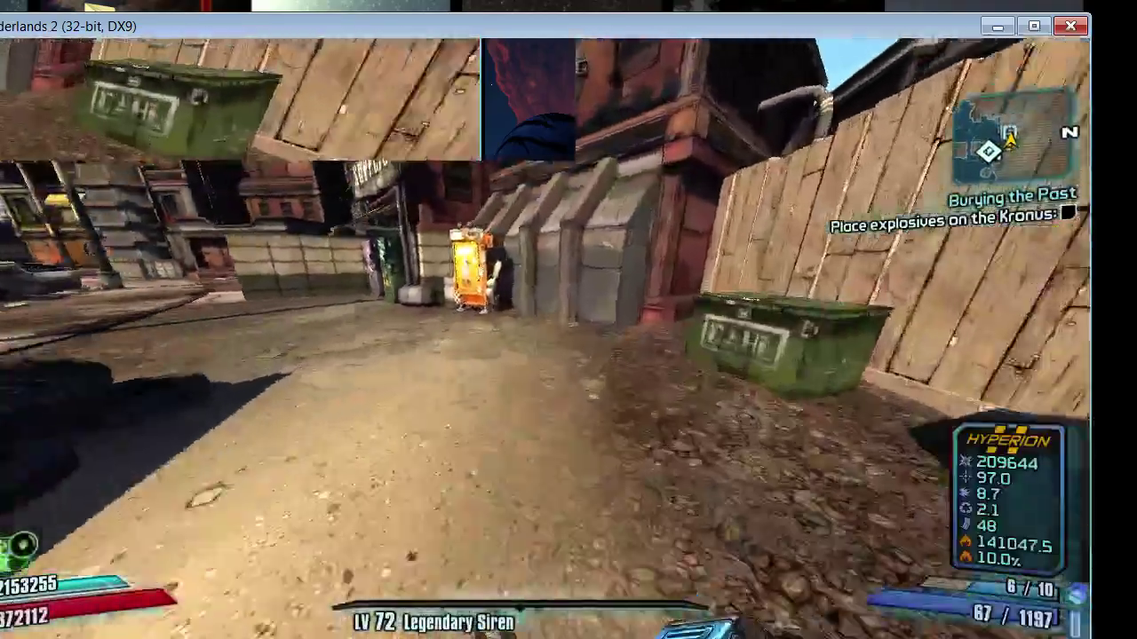
key(w)
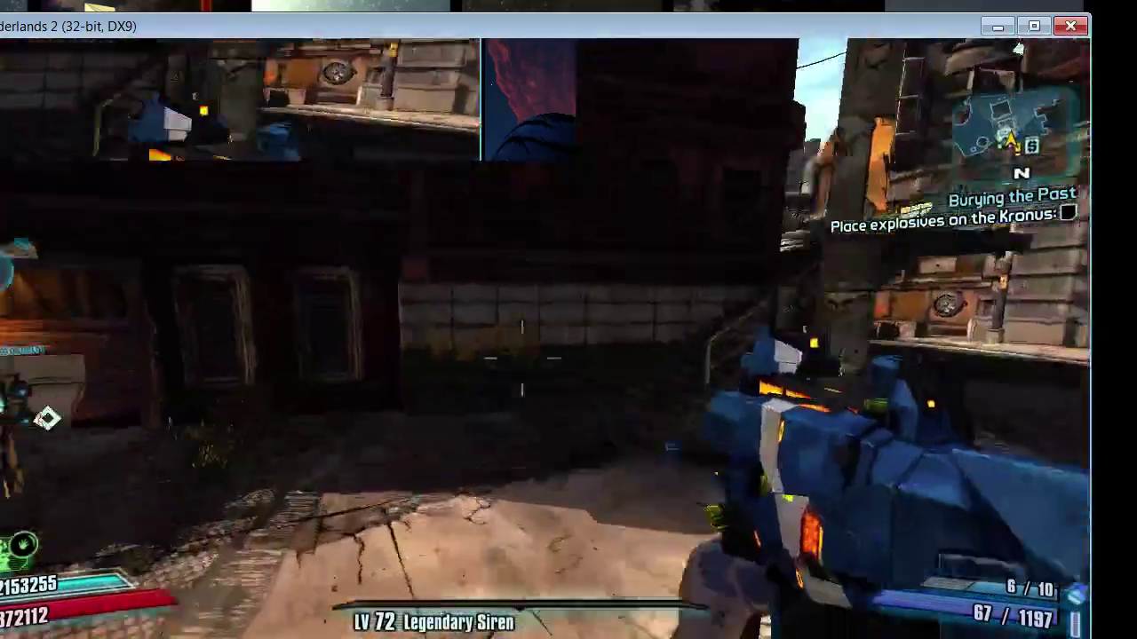
key(w)
click(523, 358)
key(r)
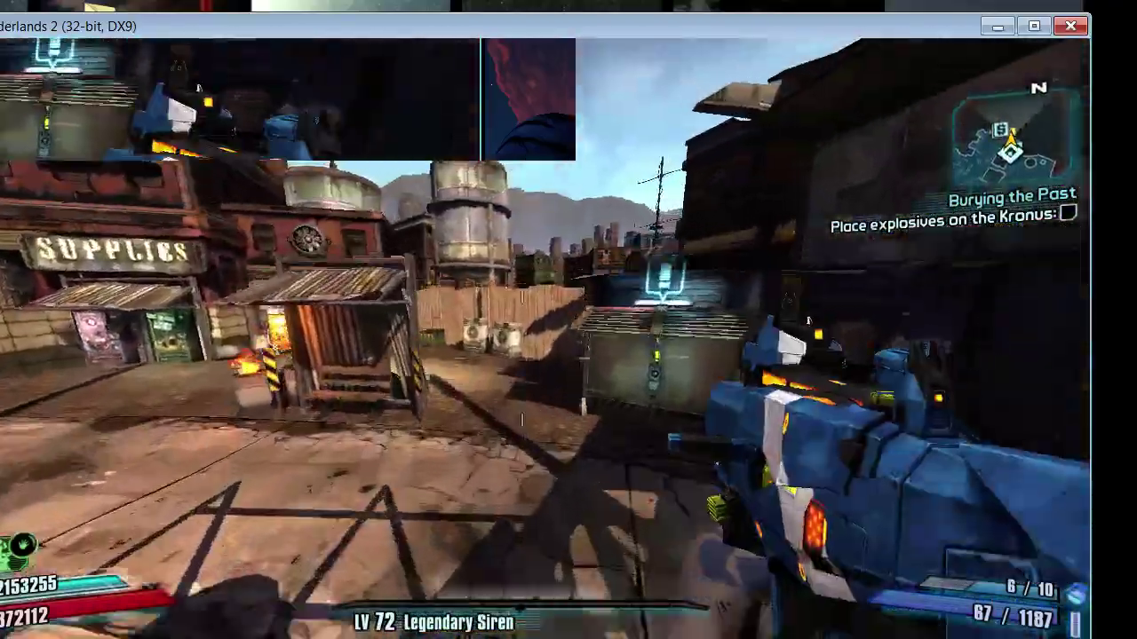
click(545, 338)
key(r)
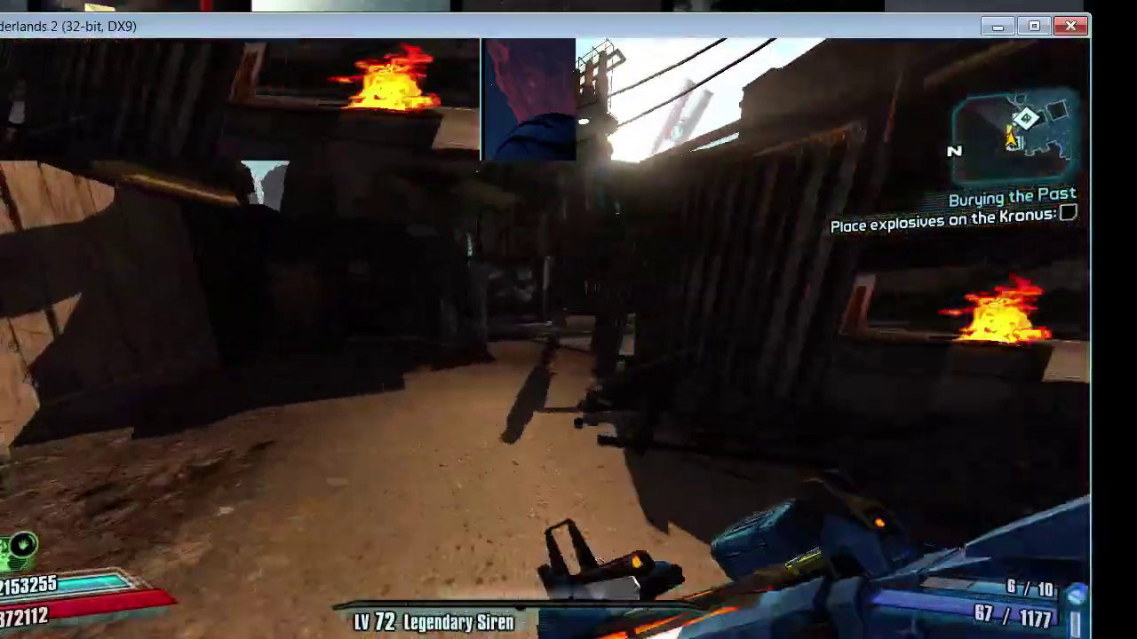
click(523, 359)
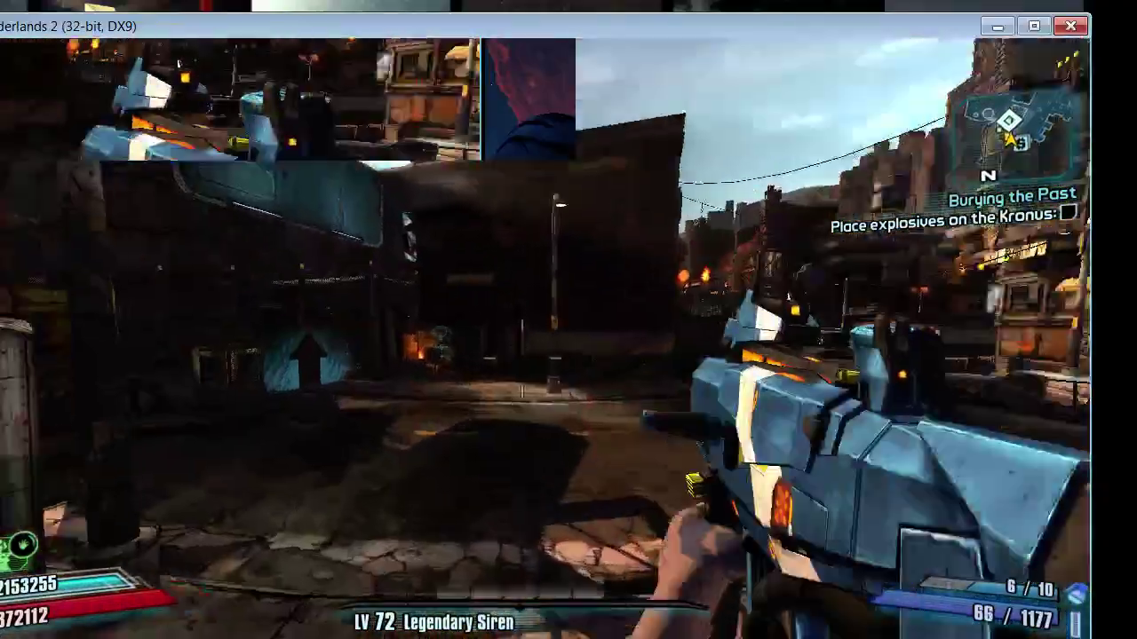
key(r)
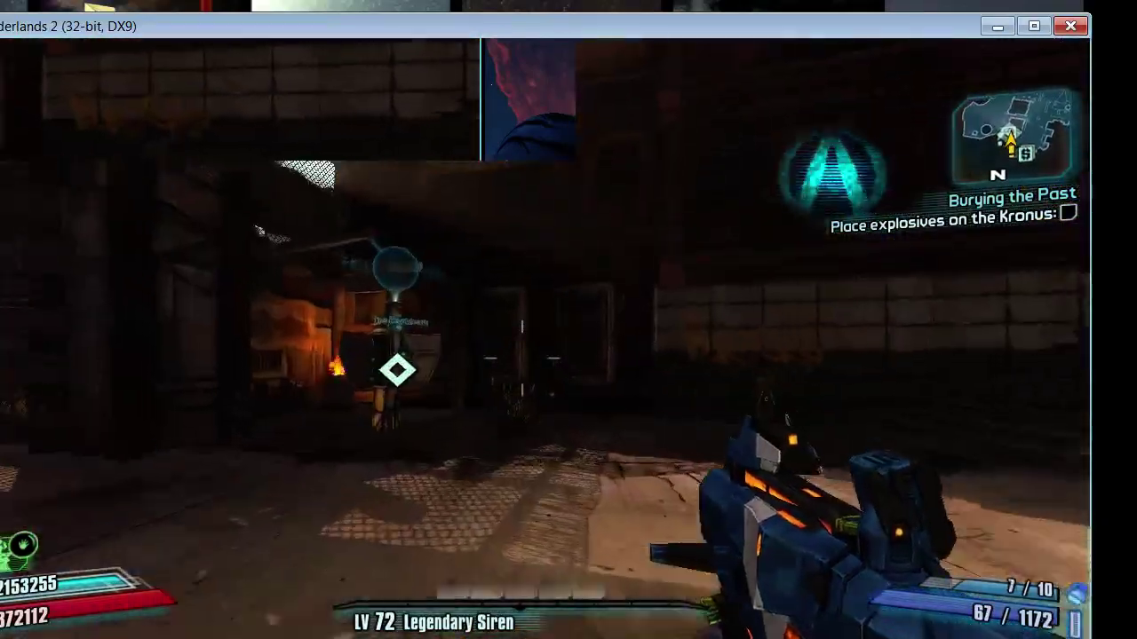
- Sprint through the streets towards the supply shops, firing the SMG again and reloading it
key(shift)
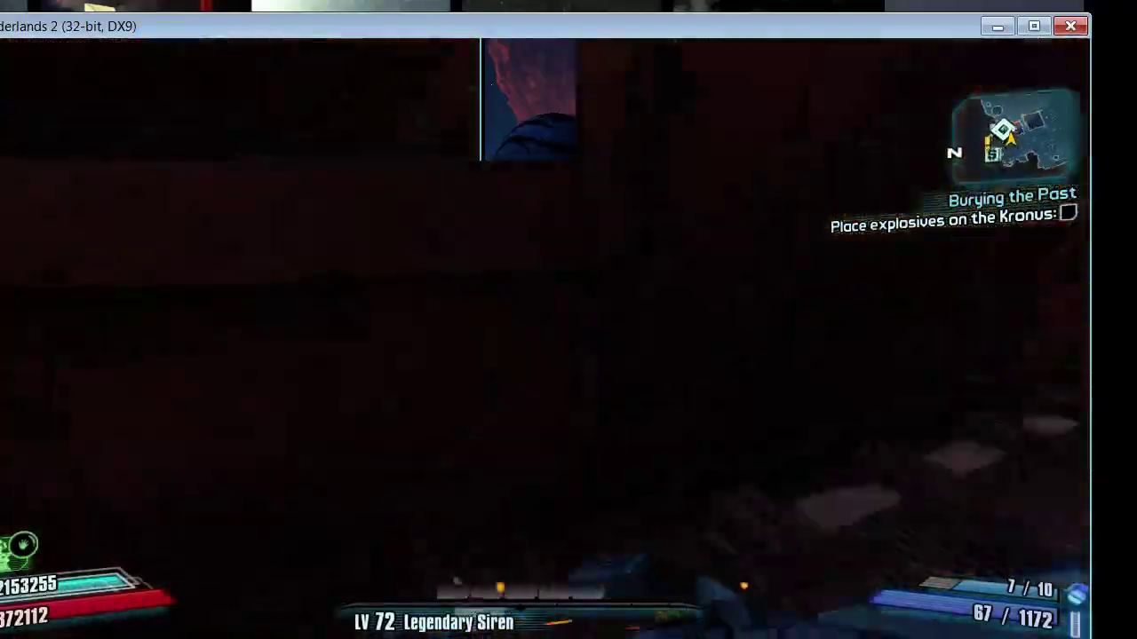
key(w)
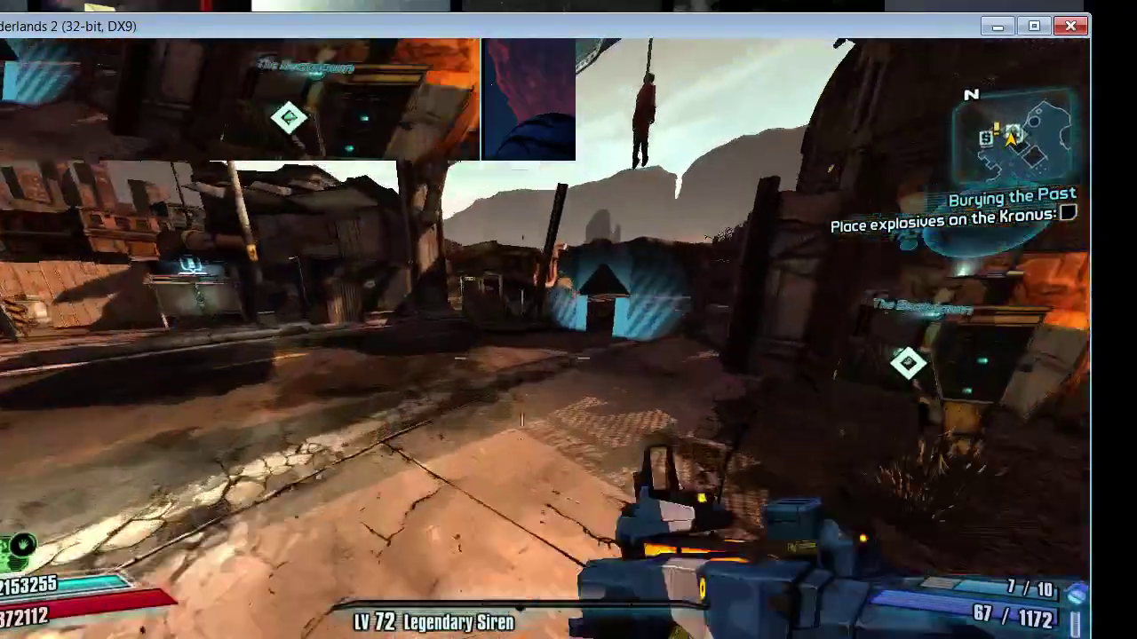
key(w)
click(523, 358)
key(shift)
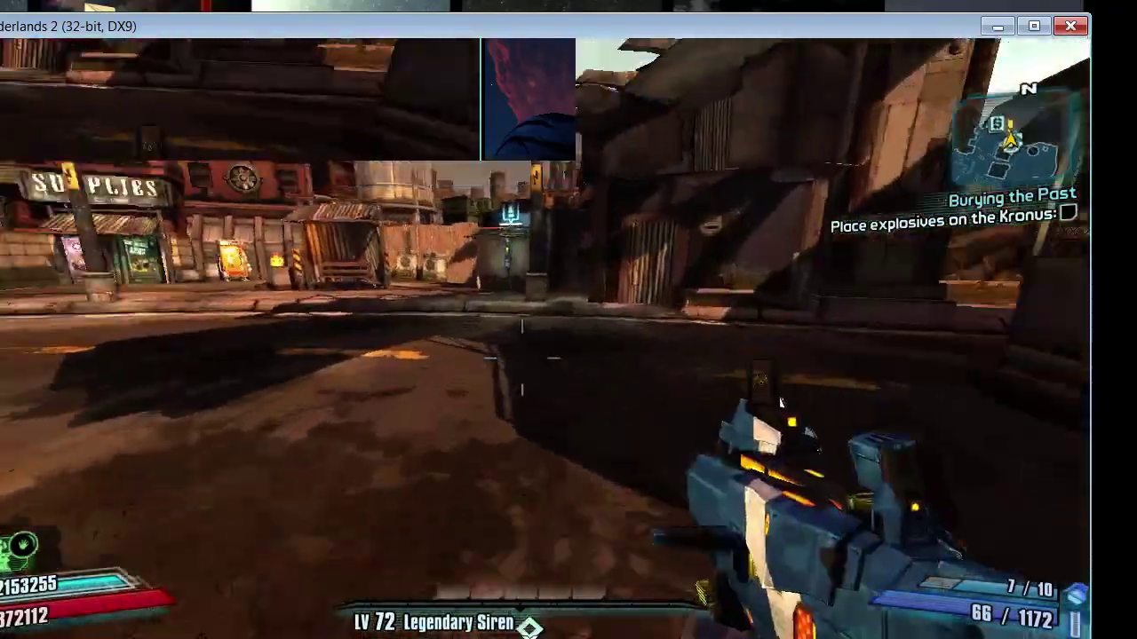
key(w)
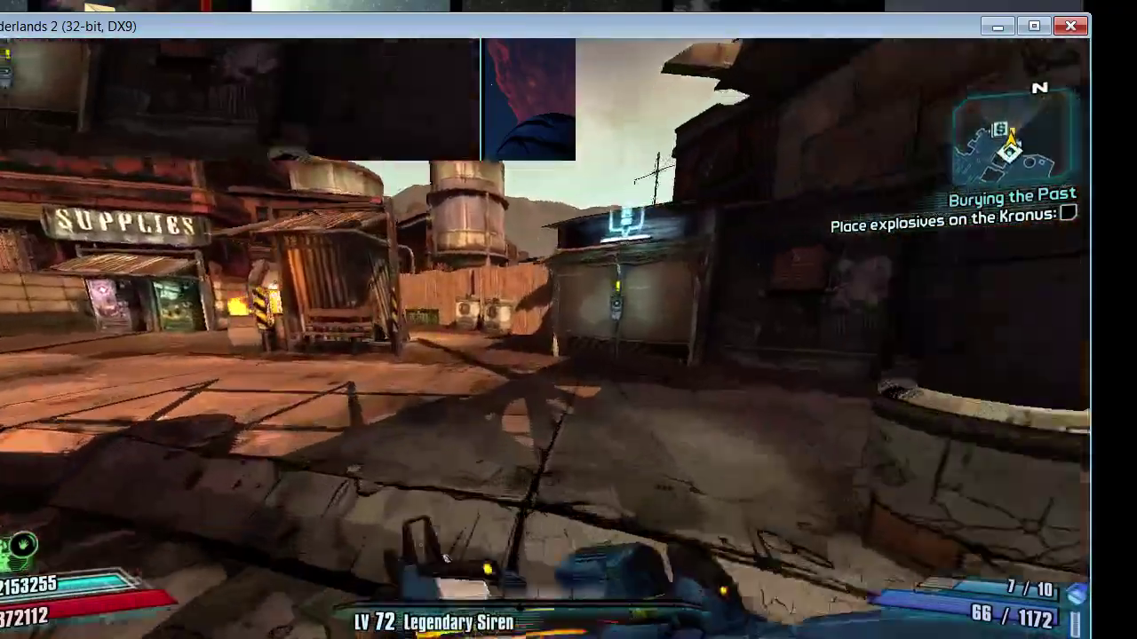
key(r)
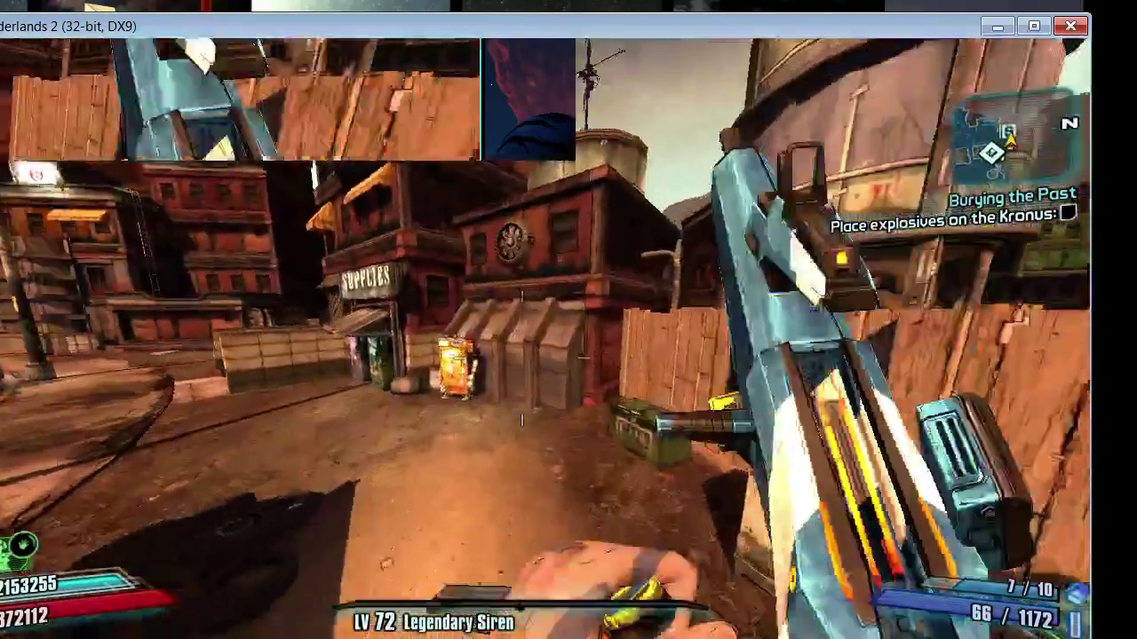
key(w)
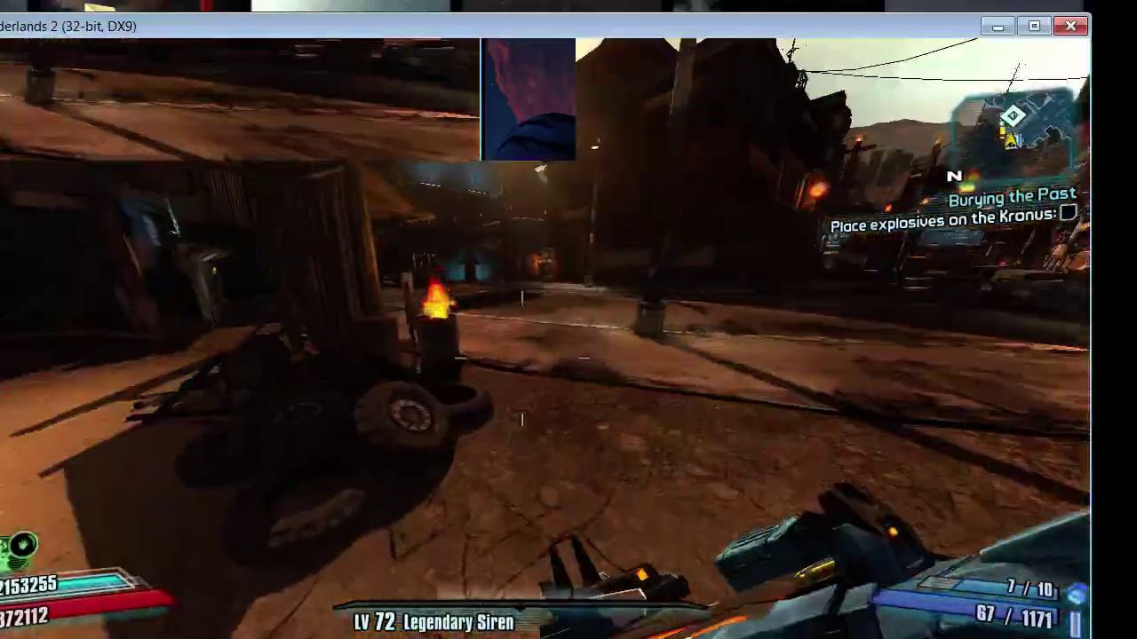
key(r)
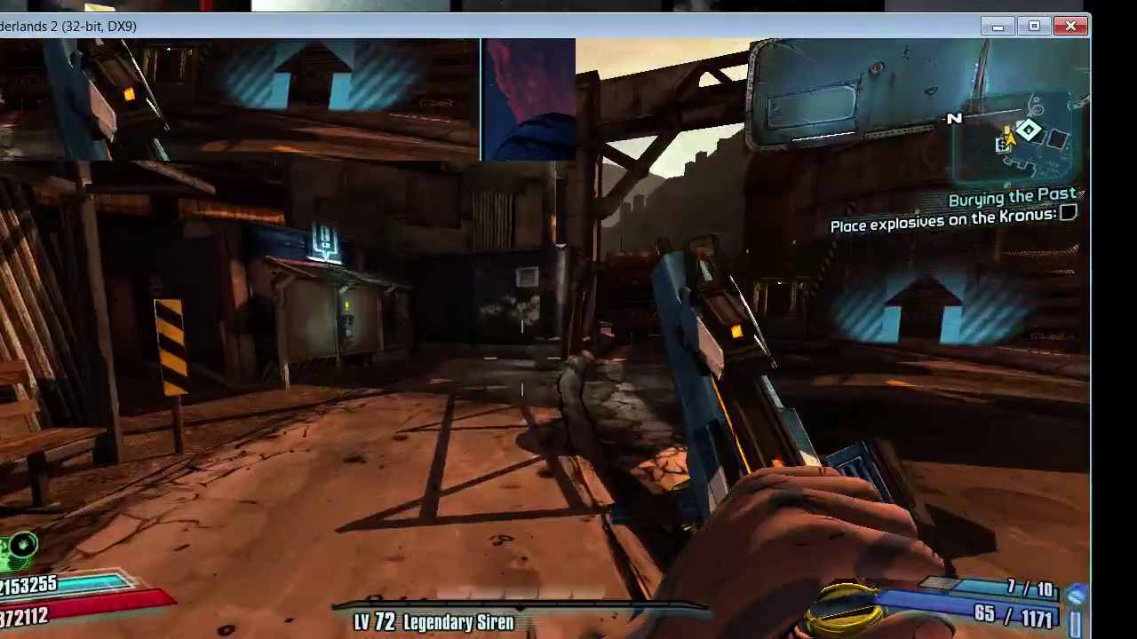